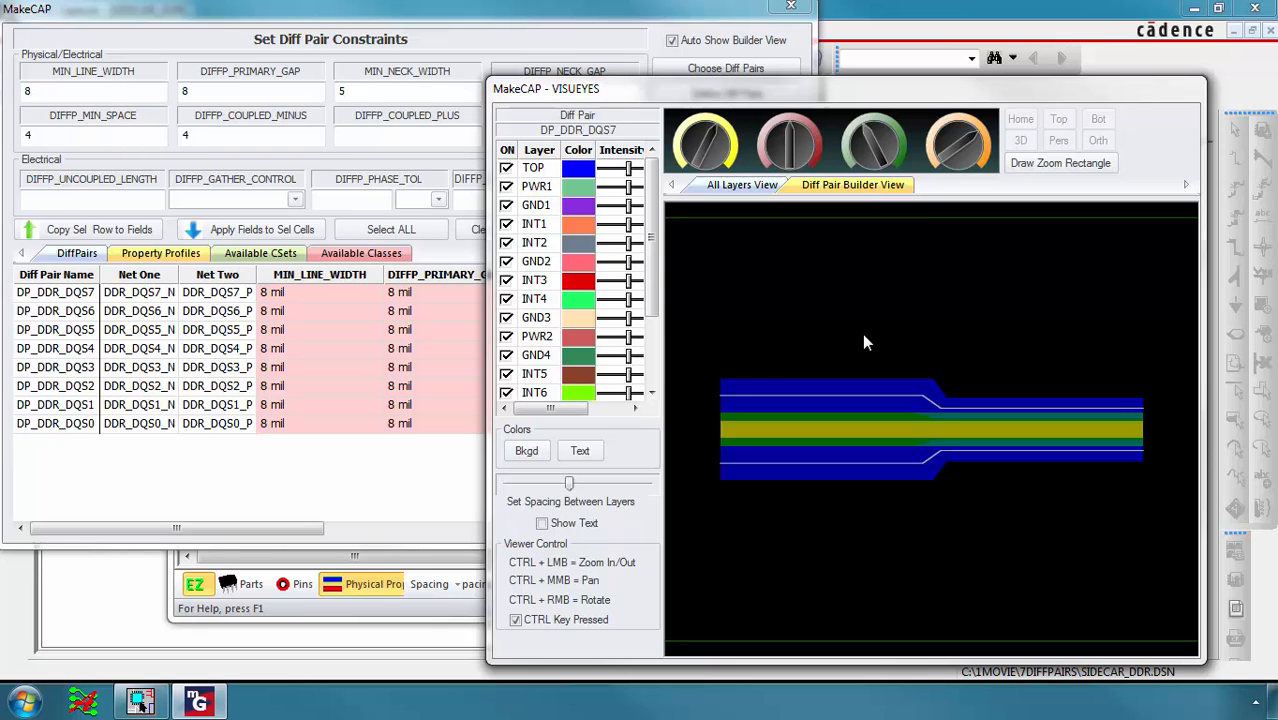
# - Examine the differential pair geometry across all board layers in the 3D all-layers view
pyautogui.click(762, 190)
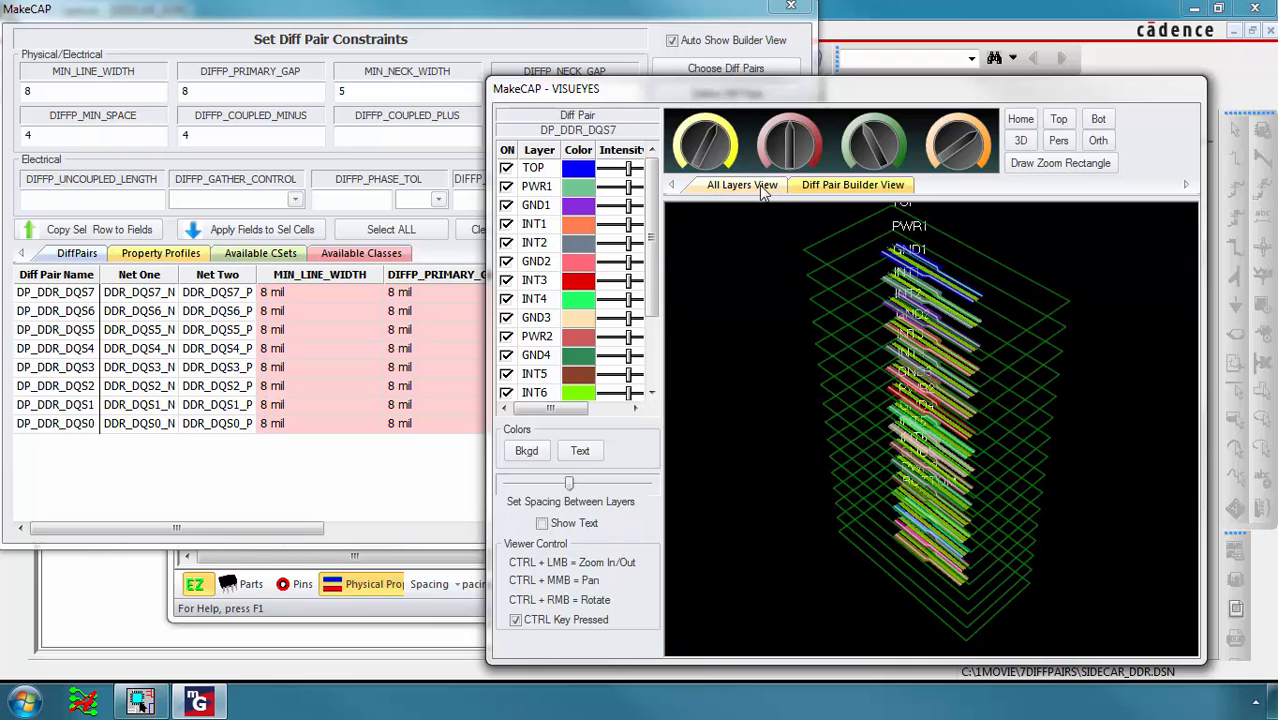
pyautogui.scroll(5, 949, 432)
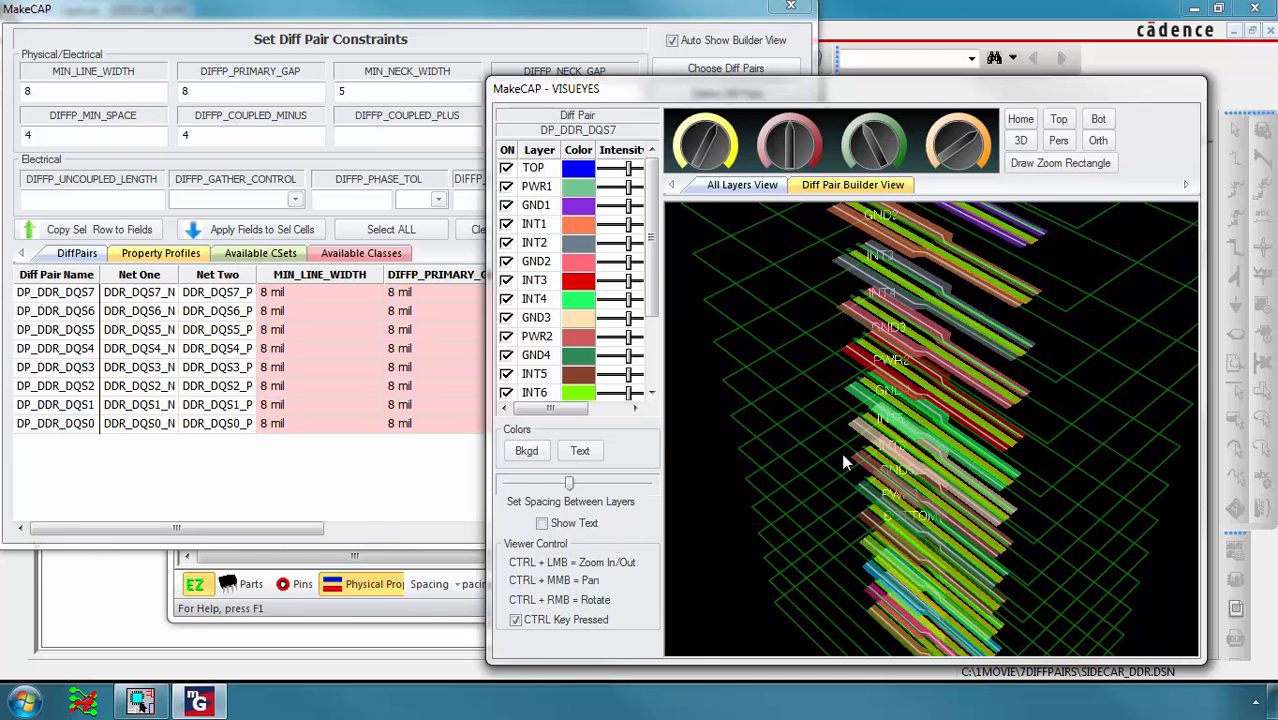
pyautogui.moveTo(843, 455); pyautogui.dragTo(825, 436)
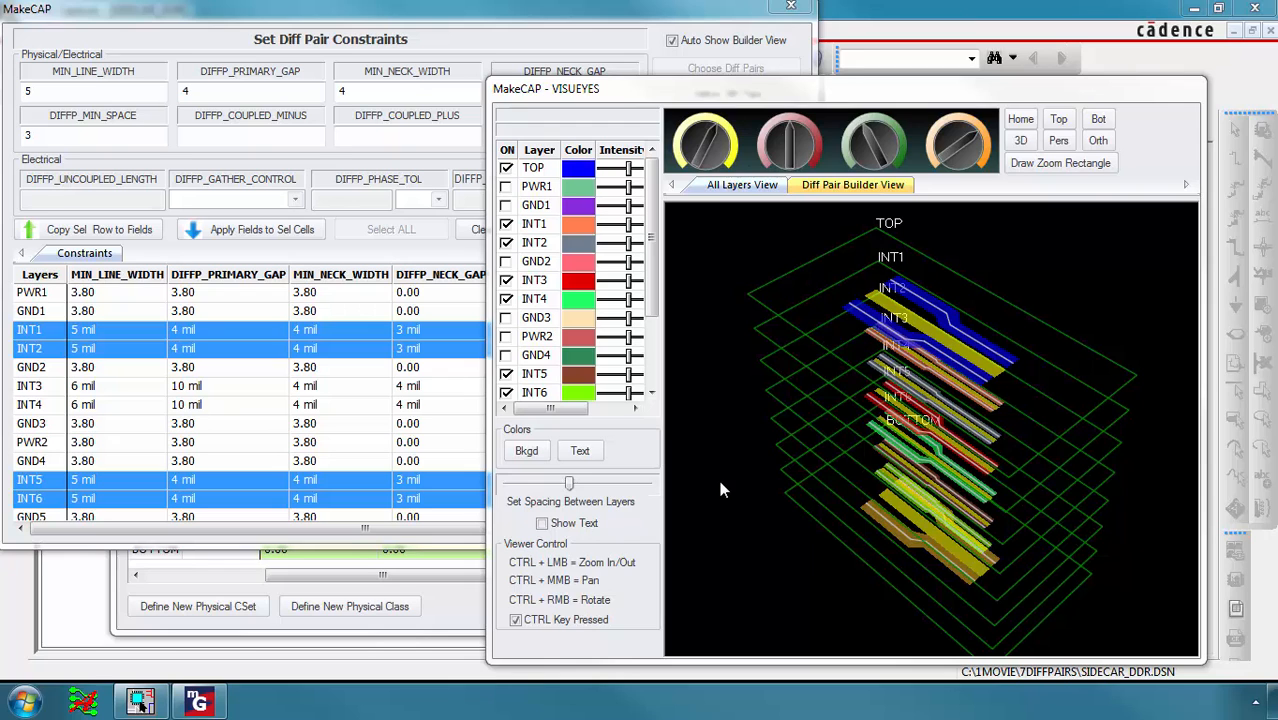
pyautogui.moveTo(836, 520); pyautogui.dragTo(923, 390)
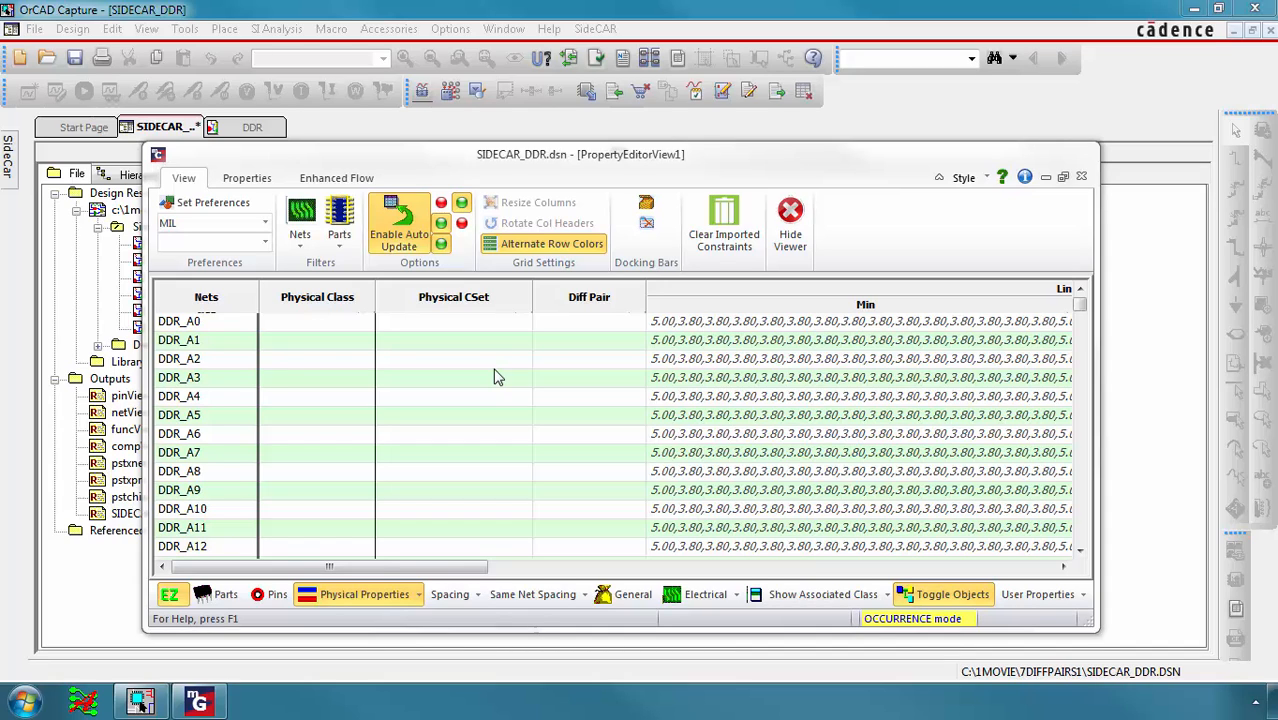
# - Define a new physical constraint set named Diff1, starting from the Physical CSet property of net DDR_A0
pyautogui.click(491, 322)
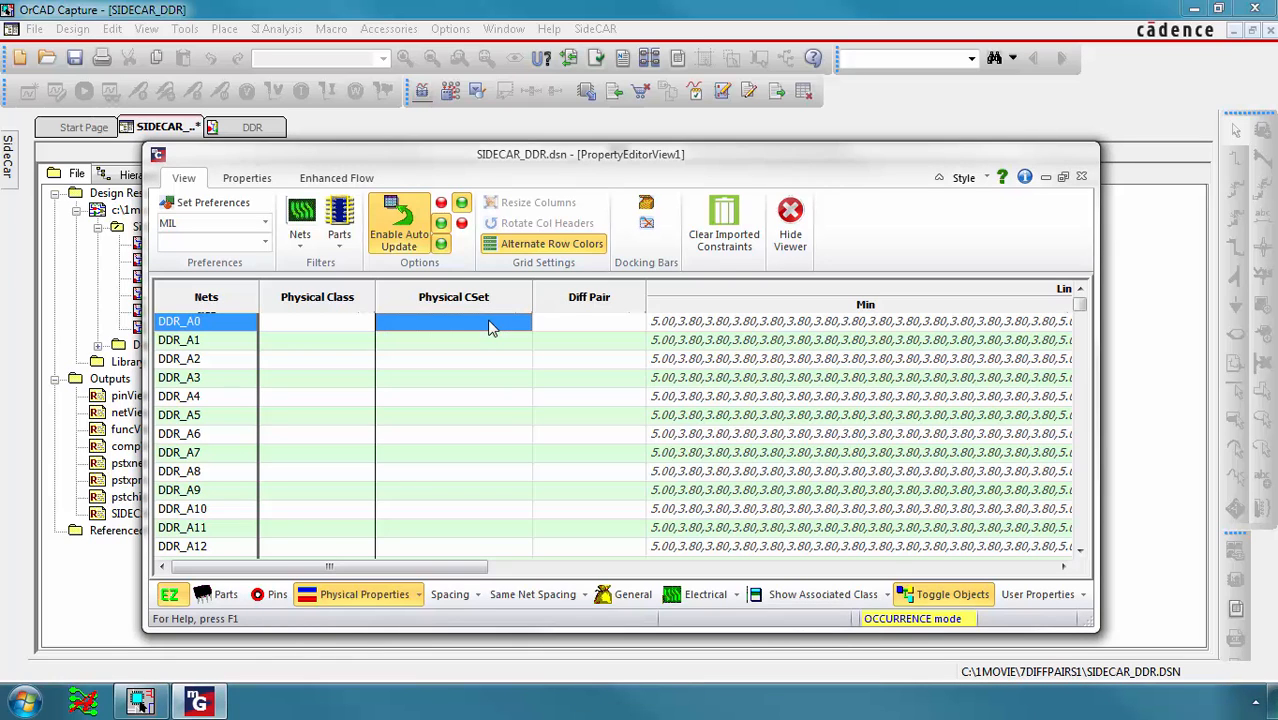
pyautogui.doubleClick(491, 322)
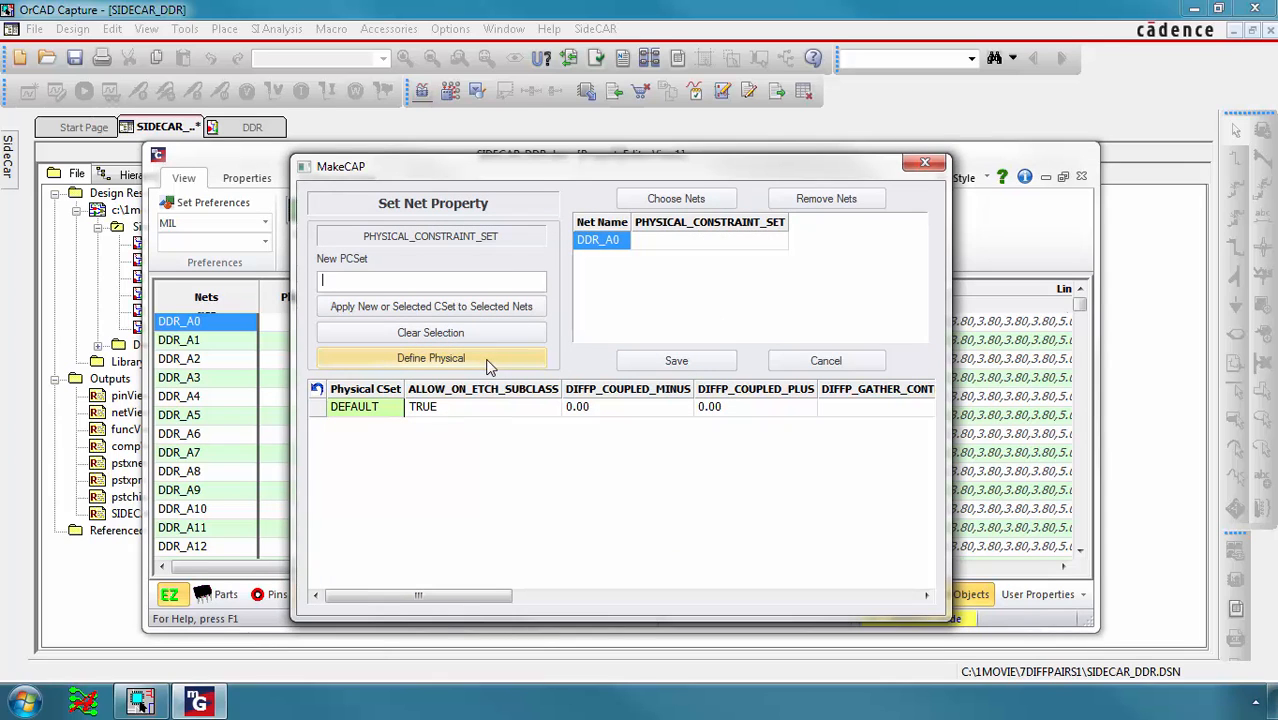
pyautogui.click(490, 367)
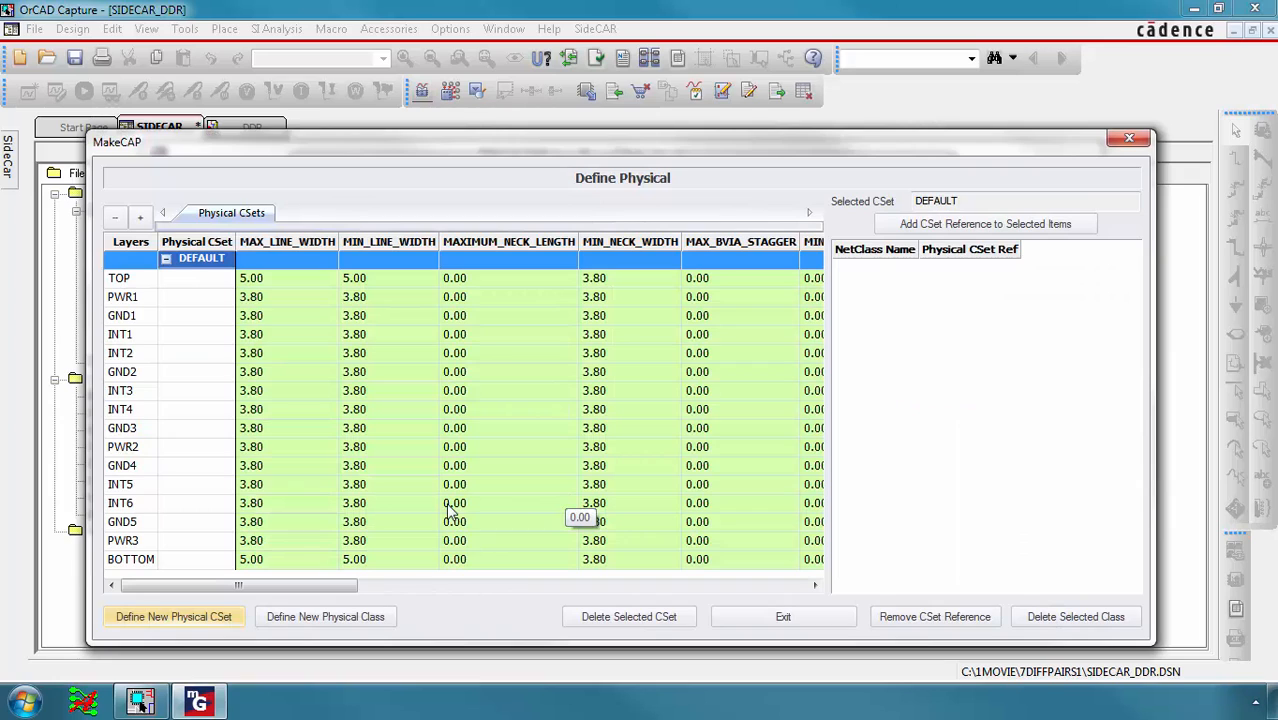
pyautogui.click(195, 618)
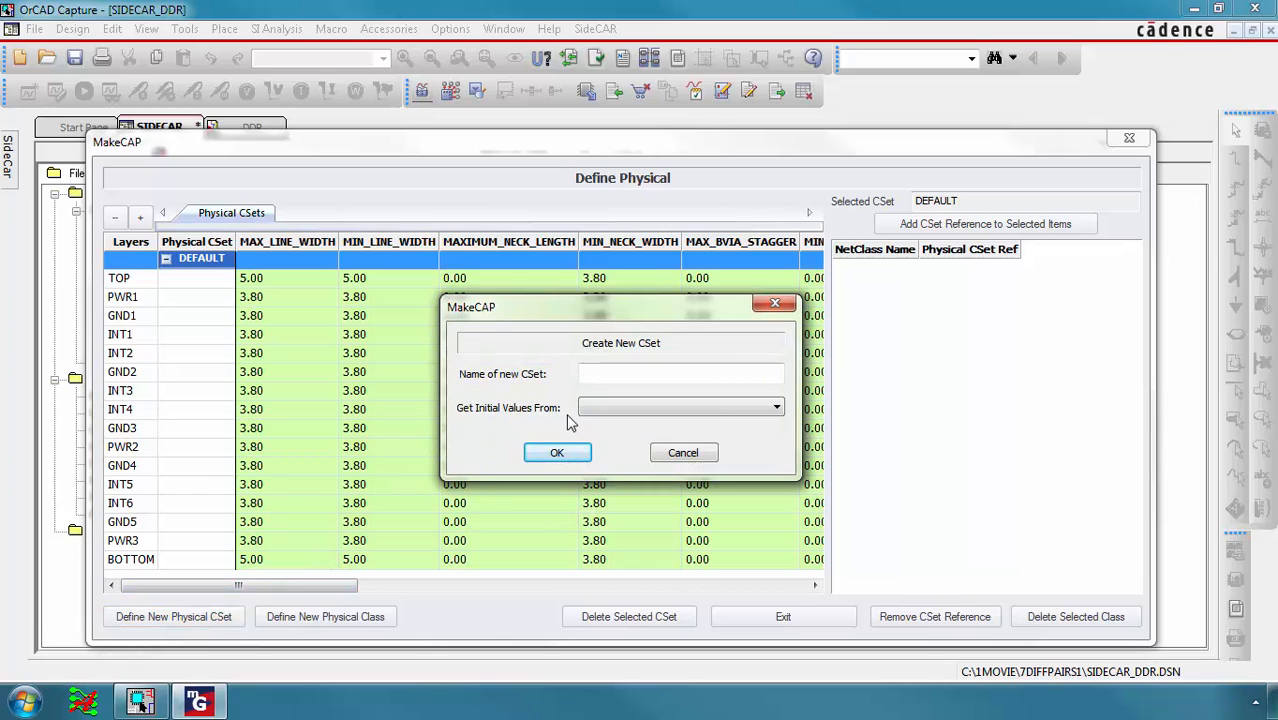
pyautogui.click(602, 375)
pyautogui.write('Diff1')
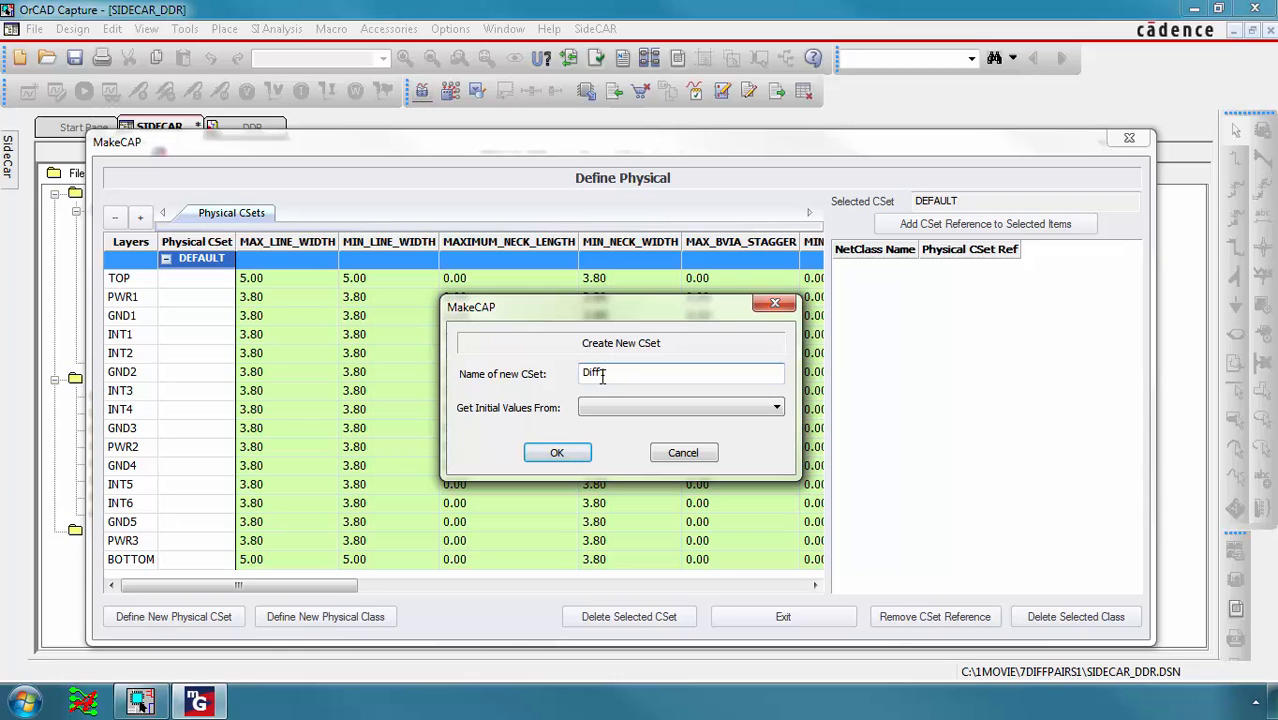
pyautogui.click(558, 453)
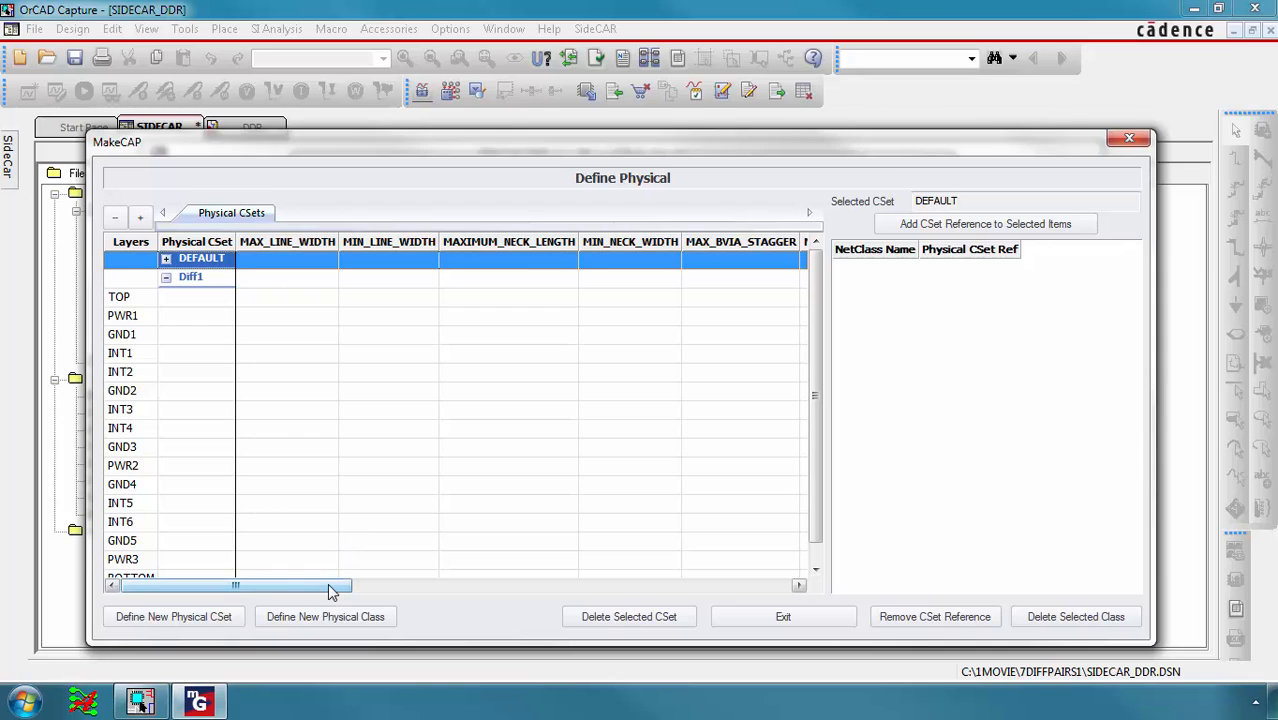
# - Open the differential pair constraint builder for the Diff1 constraint set from its DIFFP_NECK_GAP property
pyautogui.moveTo(328, 586); pyautogui.dragTo(448, 592)
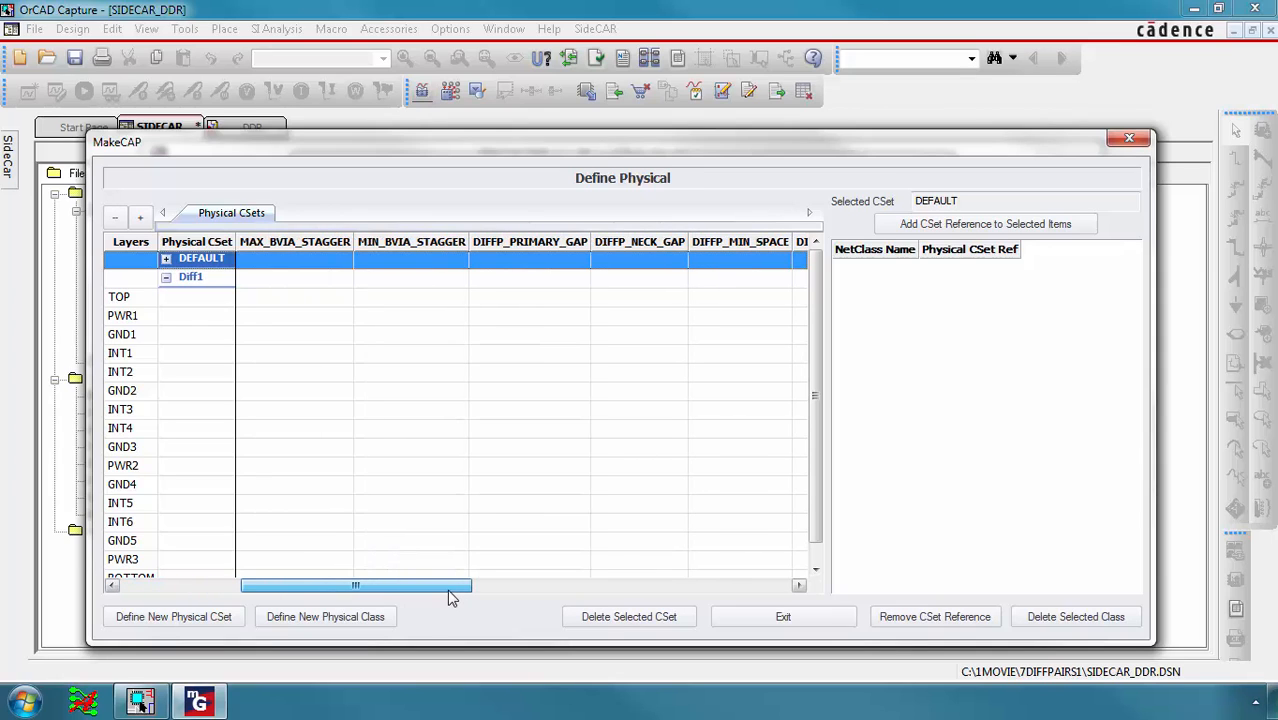
pyautogui.click(641, 282)
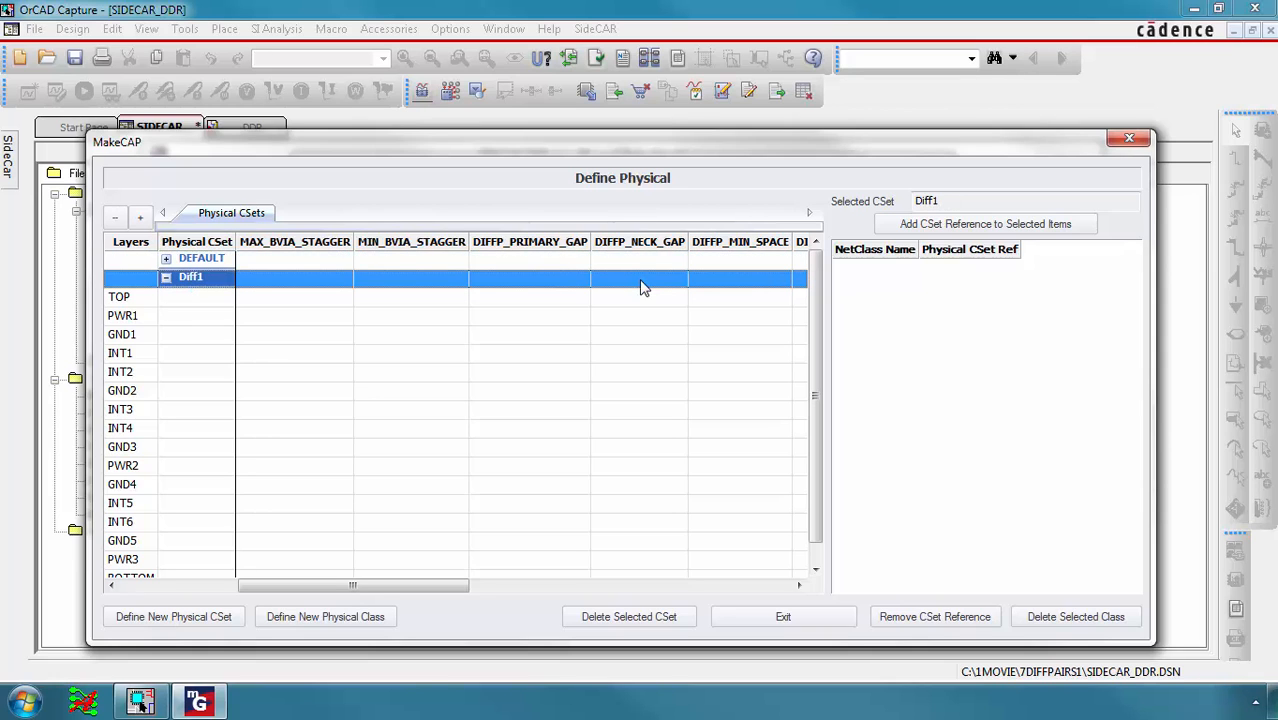
pyautogui.doubleClick(641, 287)
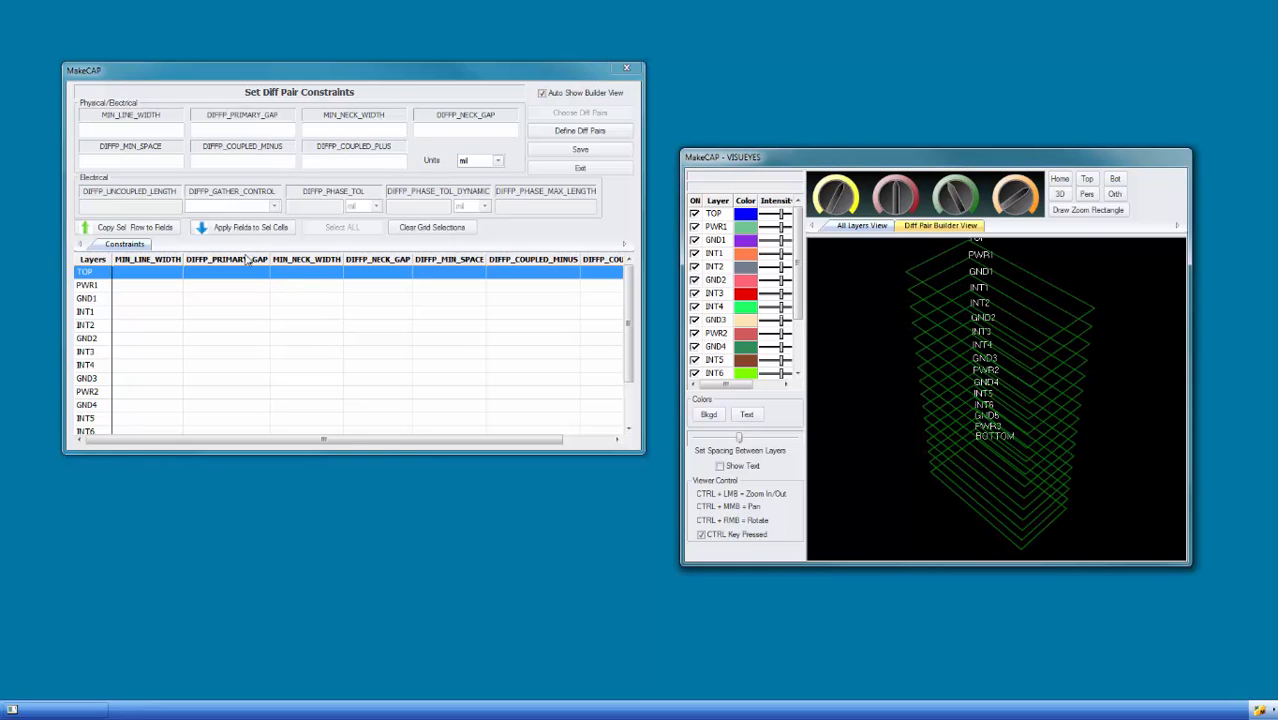
# - Set the builder's minimum line width to 12 mil and the diff pair primary gap to 15 mil
pyautogui.click(130, 129)
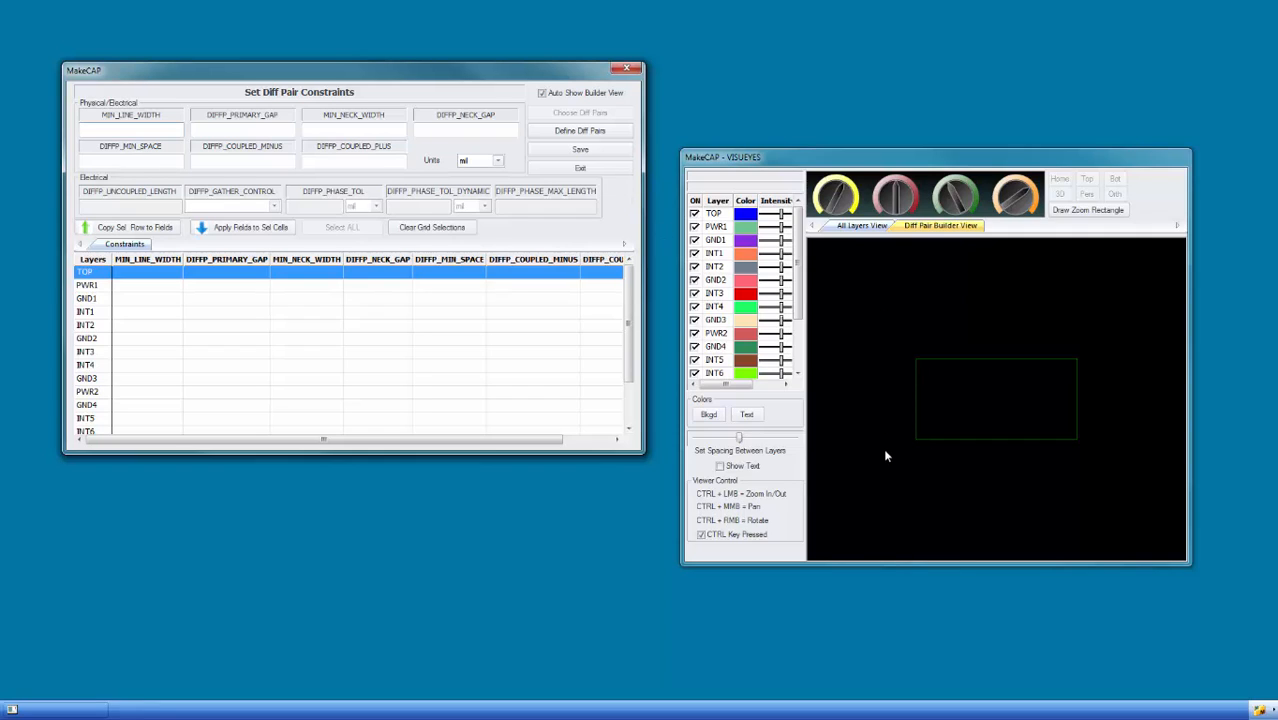
pyautogui.moveTo(887, 459); pyautogui.dragTo(889, 446)
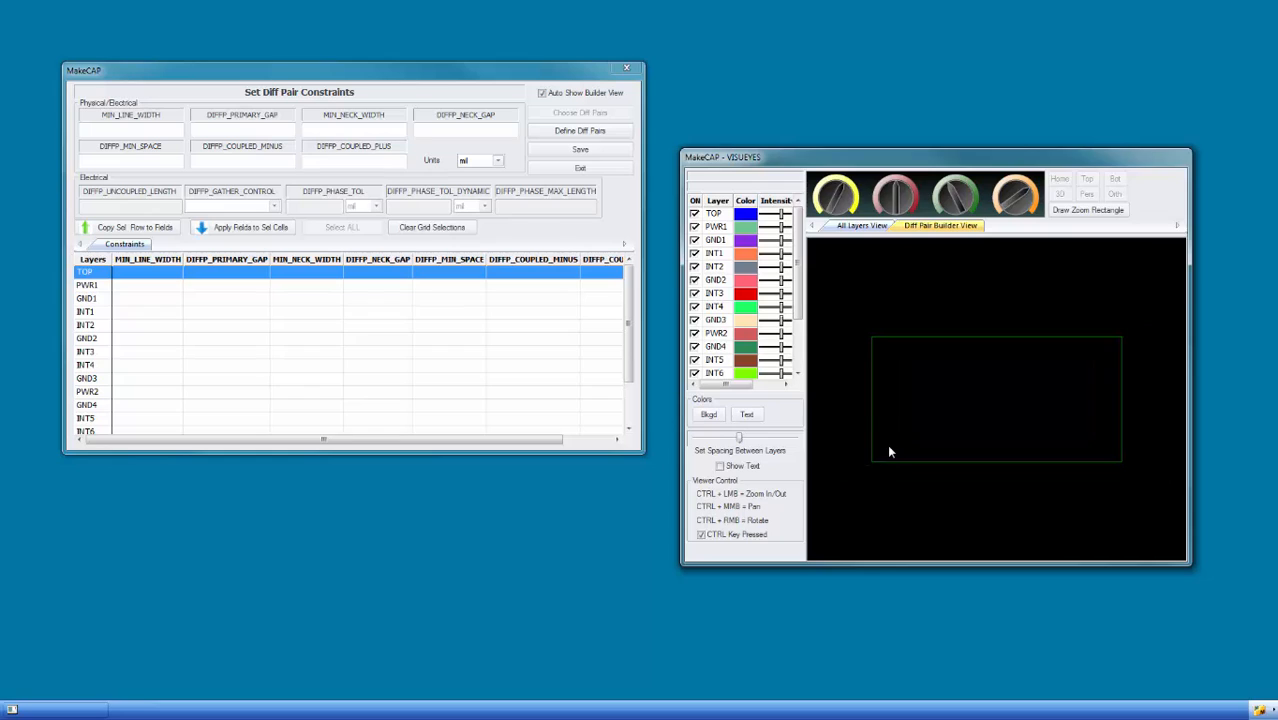
pyautogui.moveTo(861, 491); pyautogui.dragTo(870, 486)
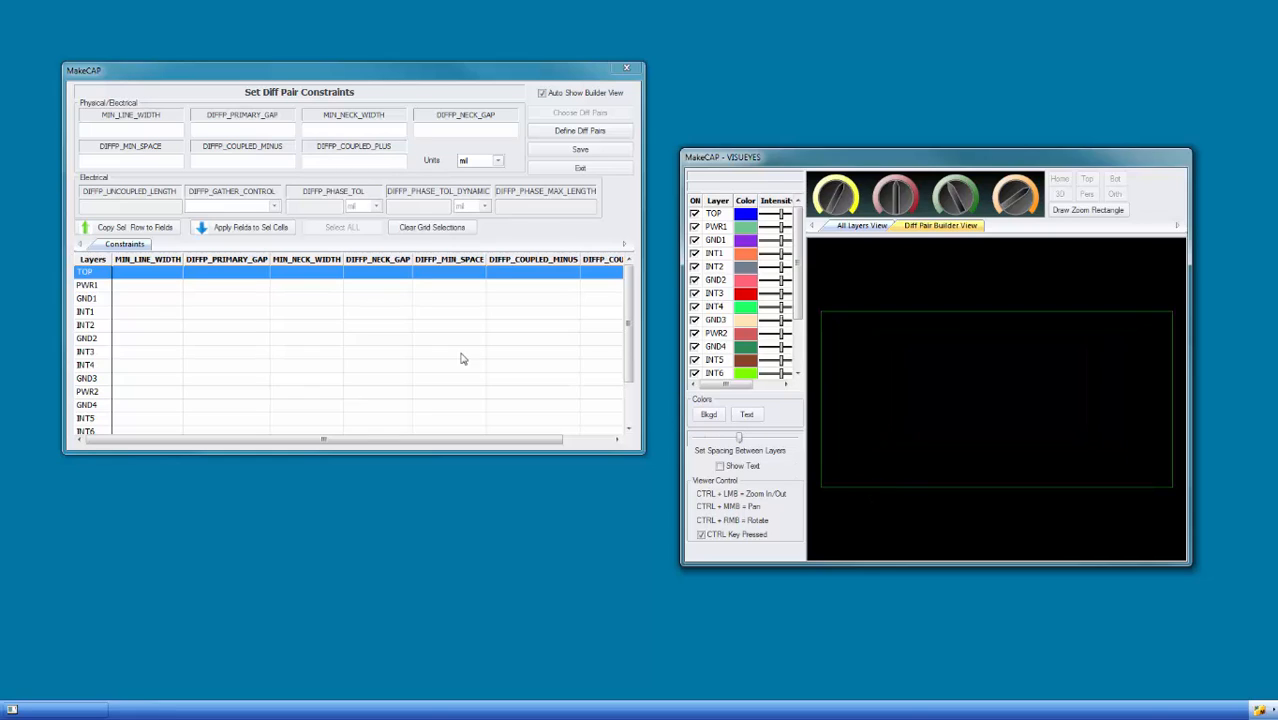
pyautogui.click(88, 128)
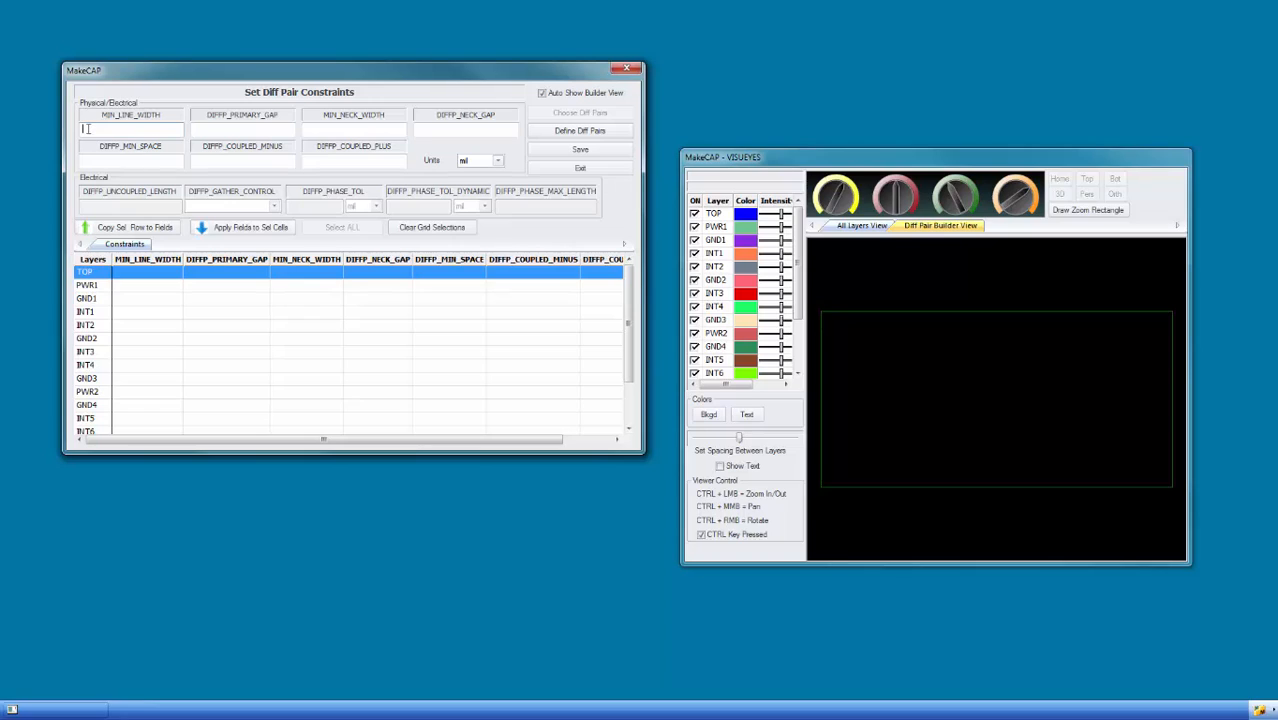
pyautogui.write('12')
pyautogui.press('Tab')
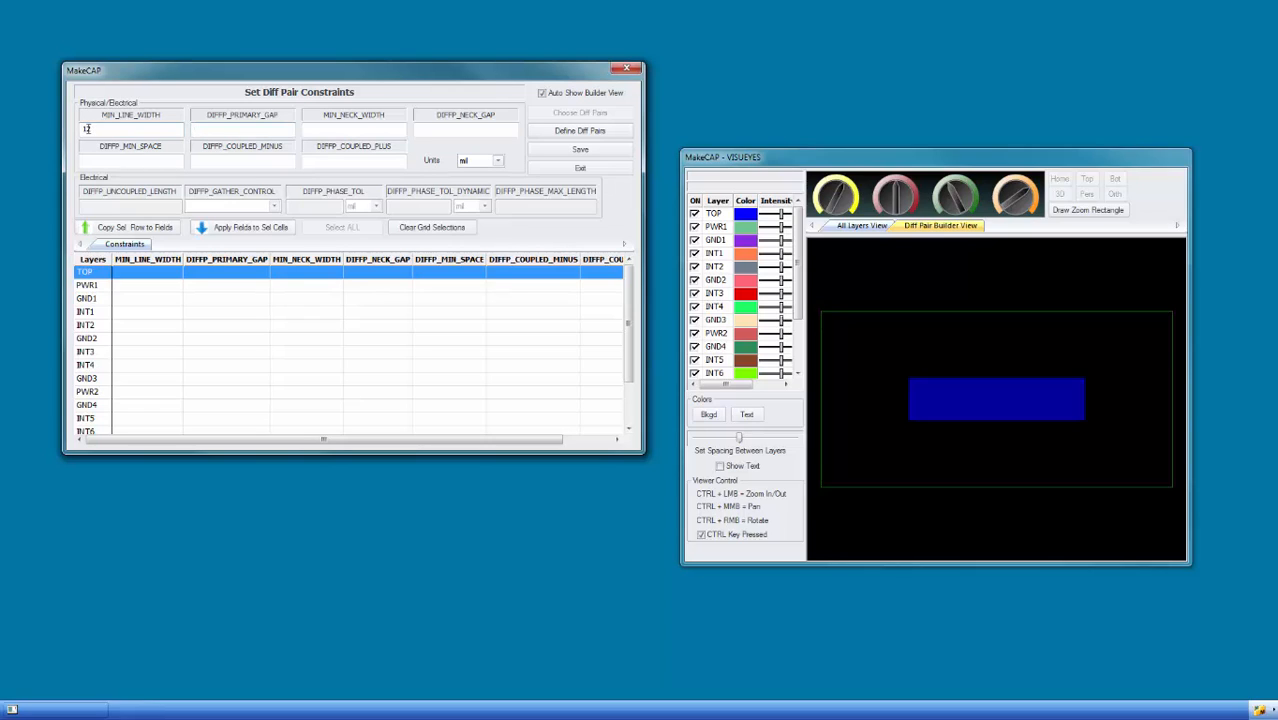
pyautogui.write('15')
pyautogui.press('Tab')
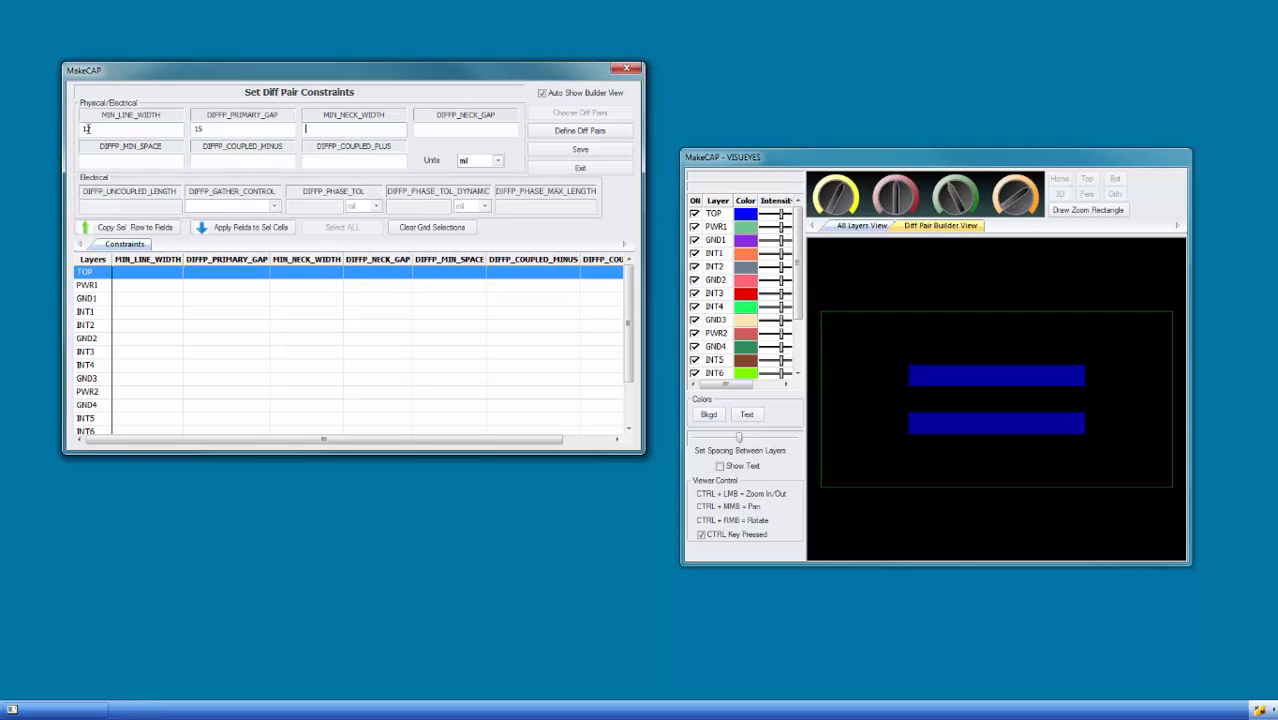
# - Set the minimum neck width, diff pair neck gap and diff pair minimum space to 8 mil each
pyautogui.write('8')
pyautogui.press('Tab')
pyautogui.write('8')
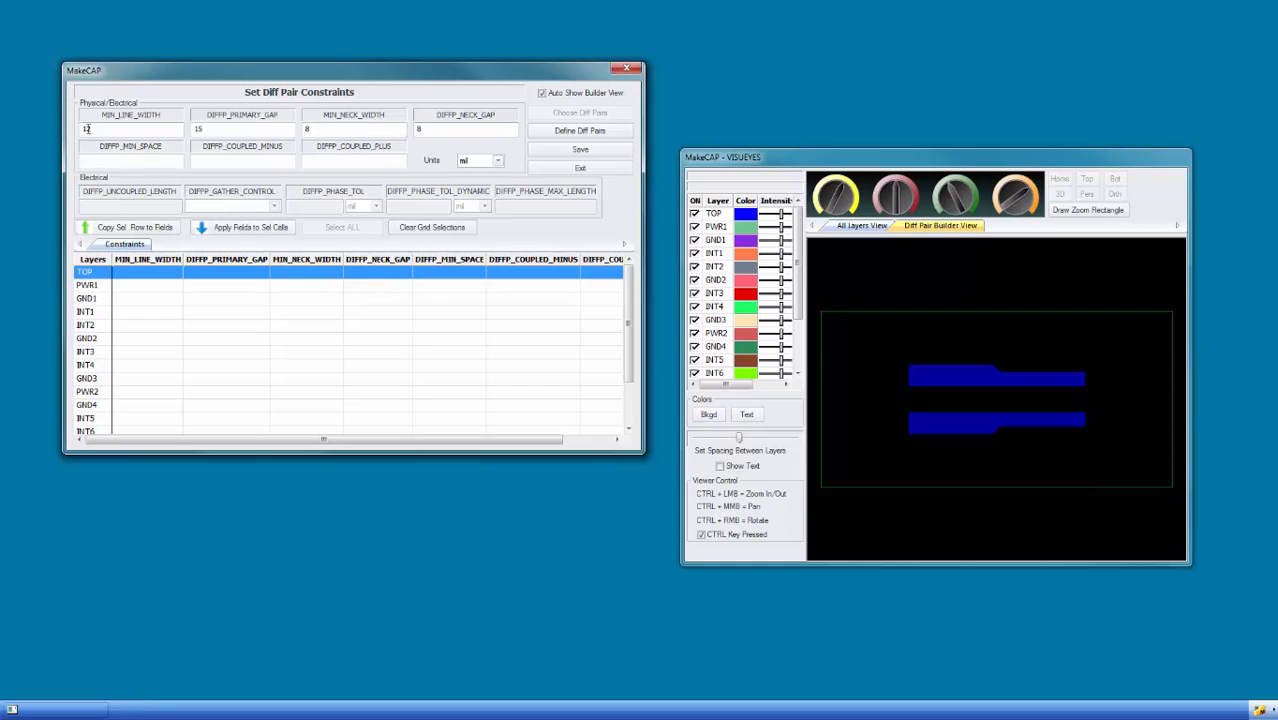
pyautogui.press('Tab')
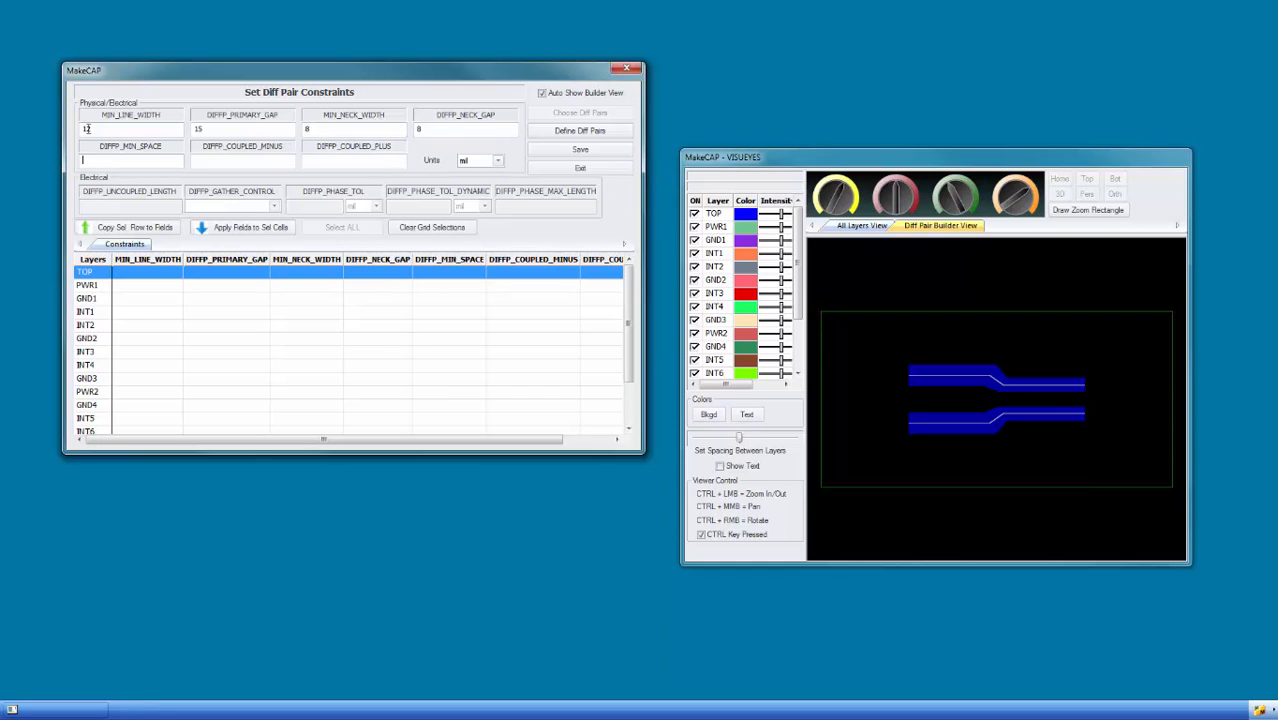
pyautogui.write('8')
pyautogui.press('Tab')
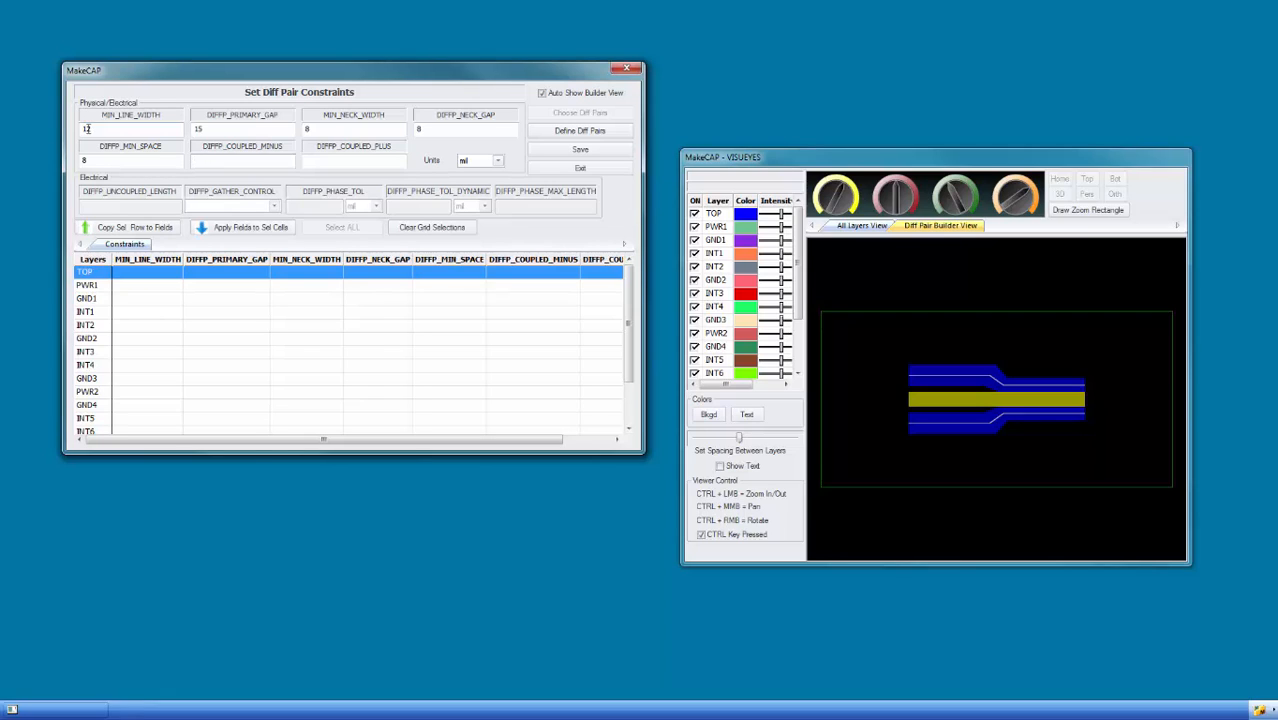
# - Apply the entered constraint values to the TOP and BOTTOM layers
pyautogui.click(90, 272)
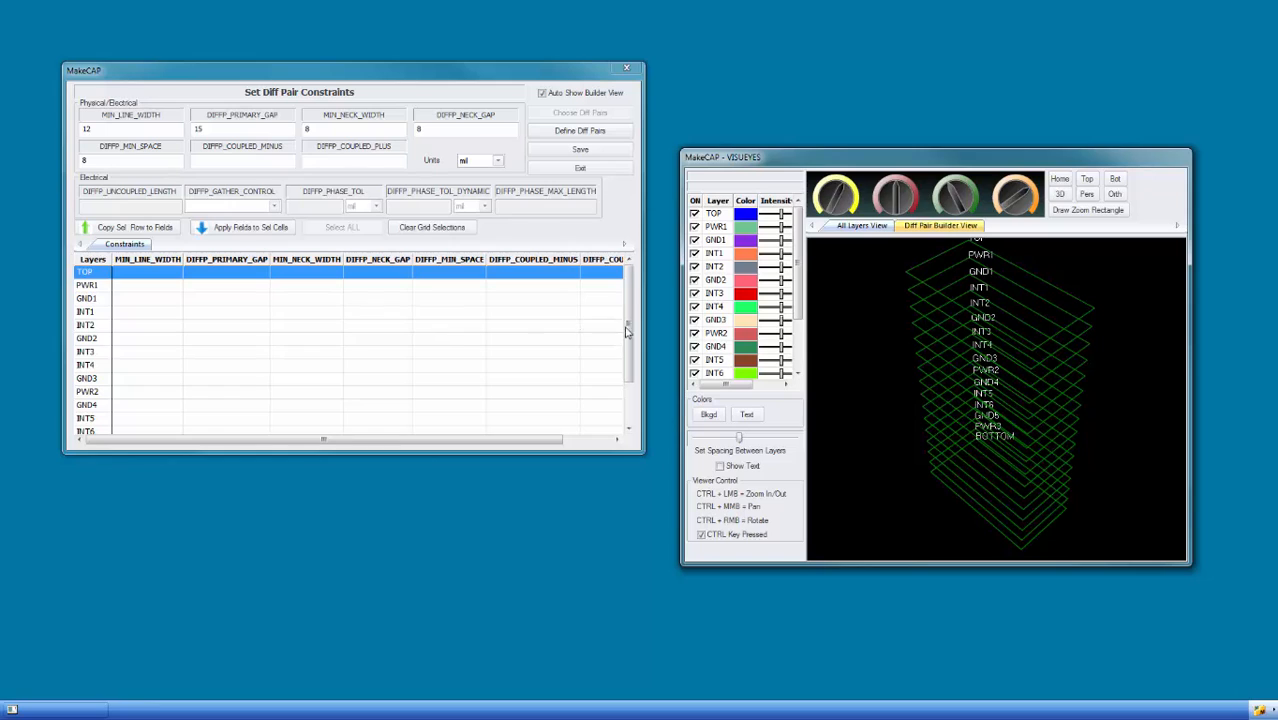
pyautogui.moveTo(626, 332); pyautogui.dragTo(632, 385)
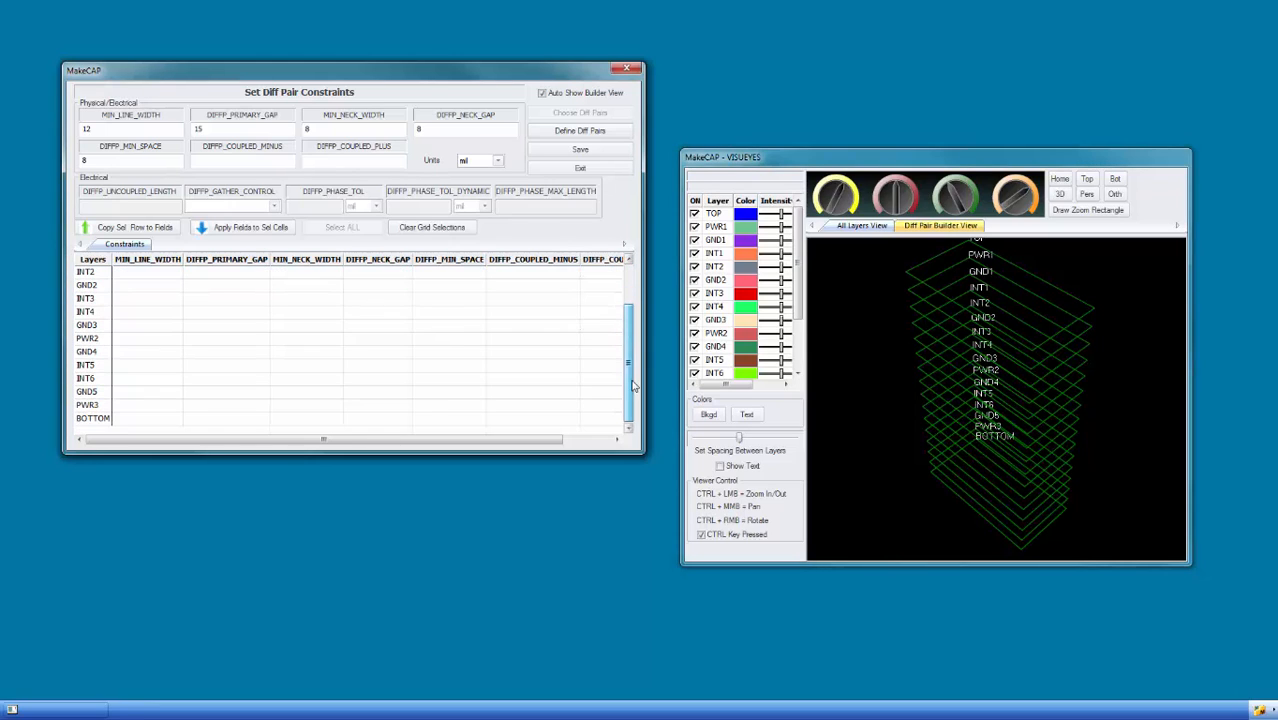
pyautogui.click(91, 419)
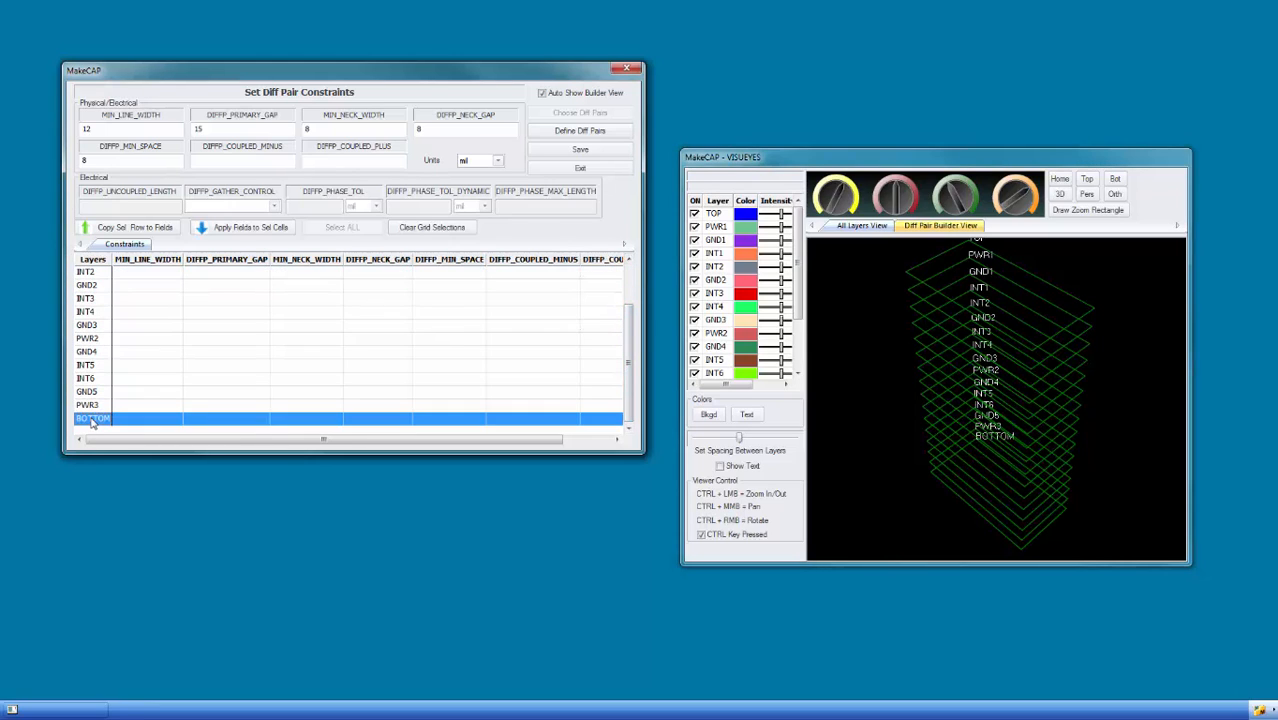
pyautogui.click(239, 231)
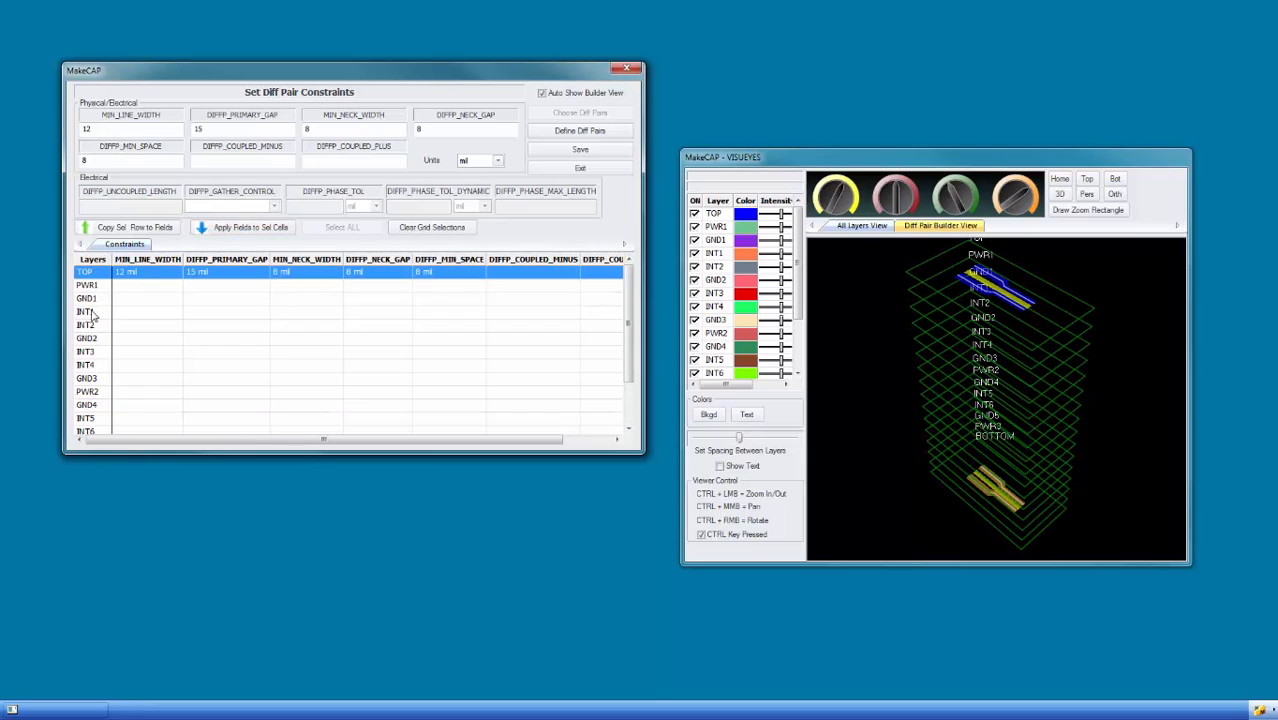
# - Copy the blank INT1 row into the entry fields and set minimum line width to 8 mil and primary gap to 12 mil
pyautogui.click(96, 313)
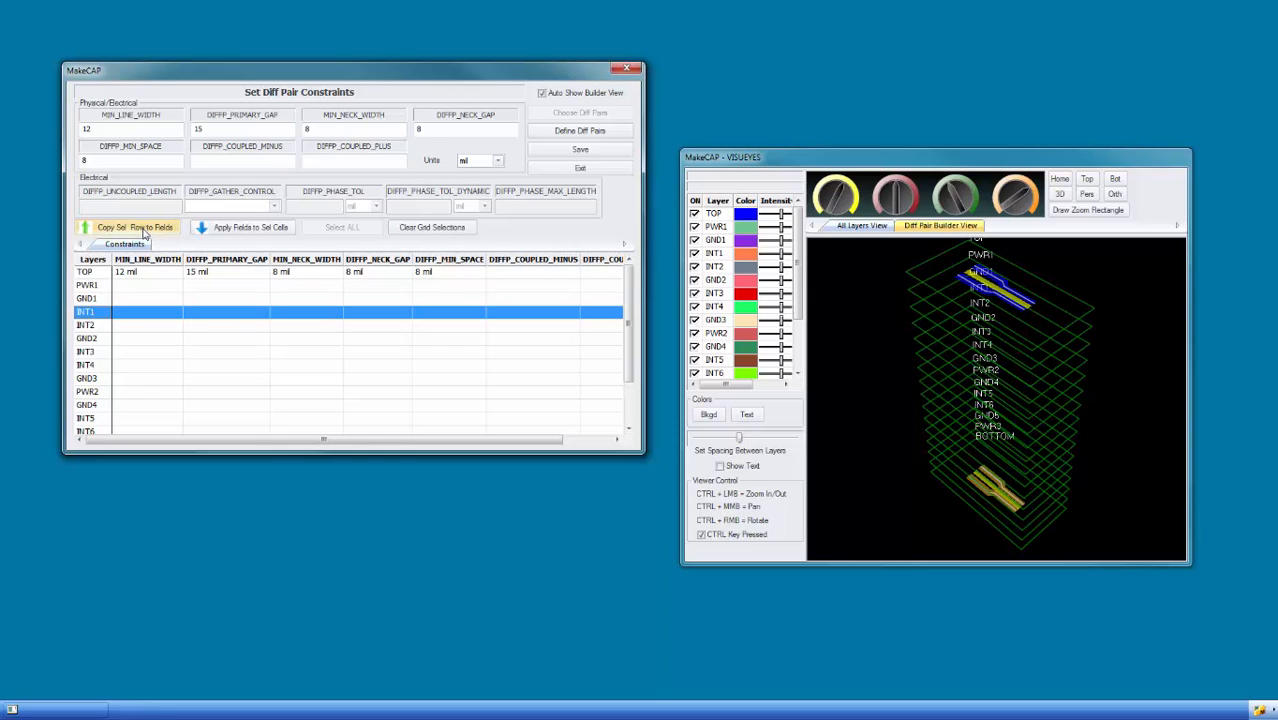
pyautogui.click(145, 232)
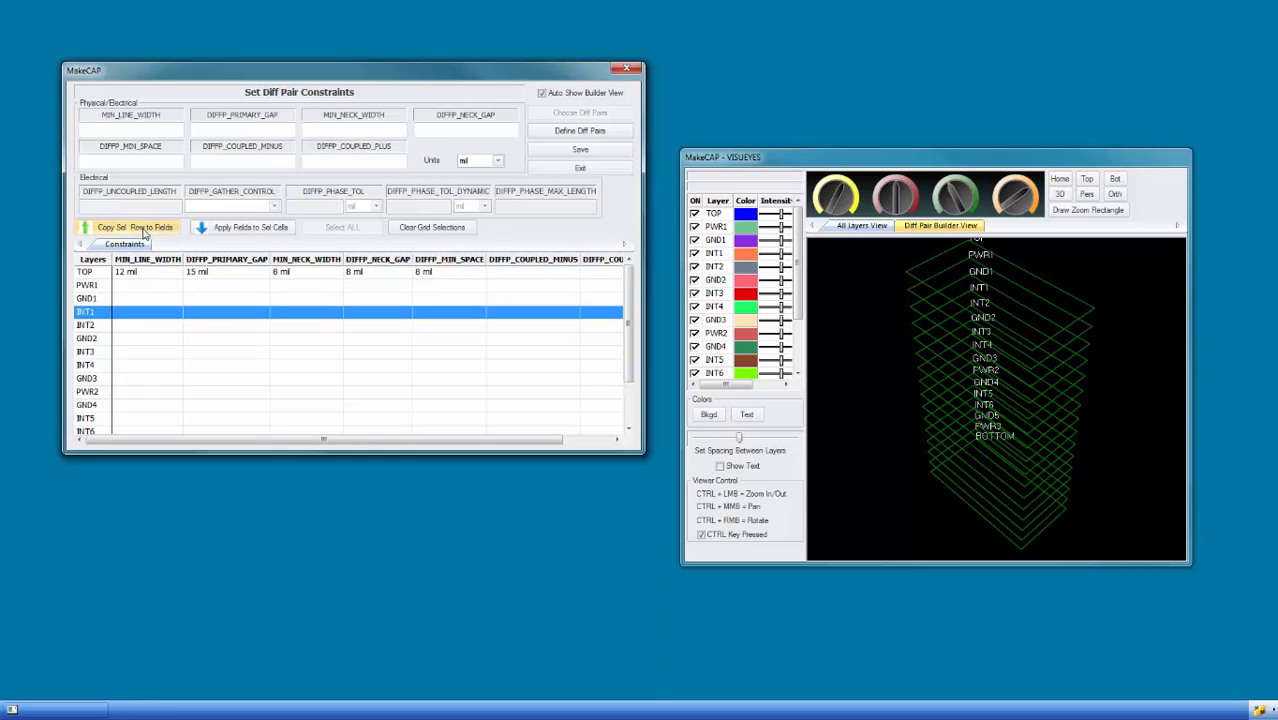
pyautogui.click(110, 128)
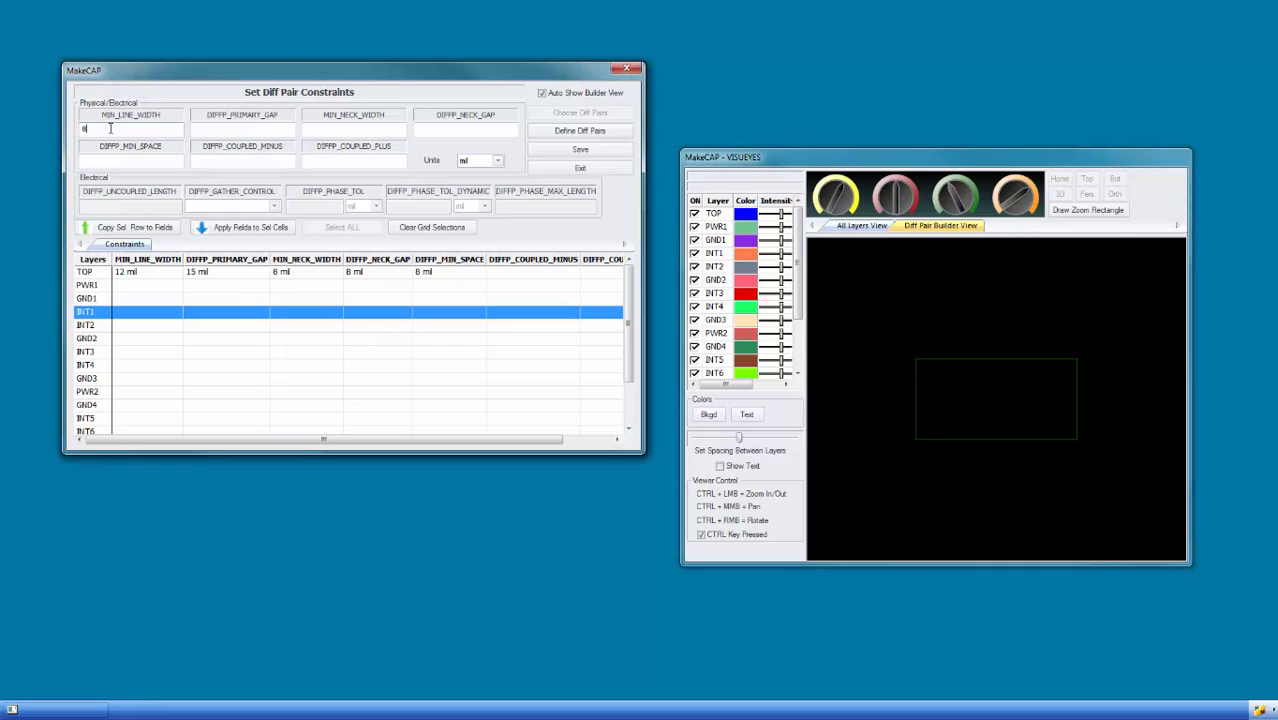
pyautogui.press('Tab')
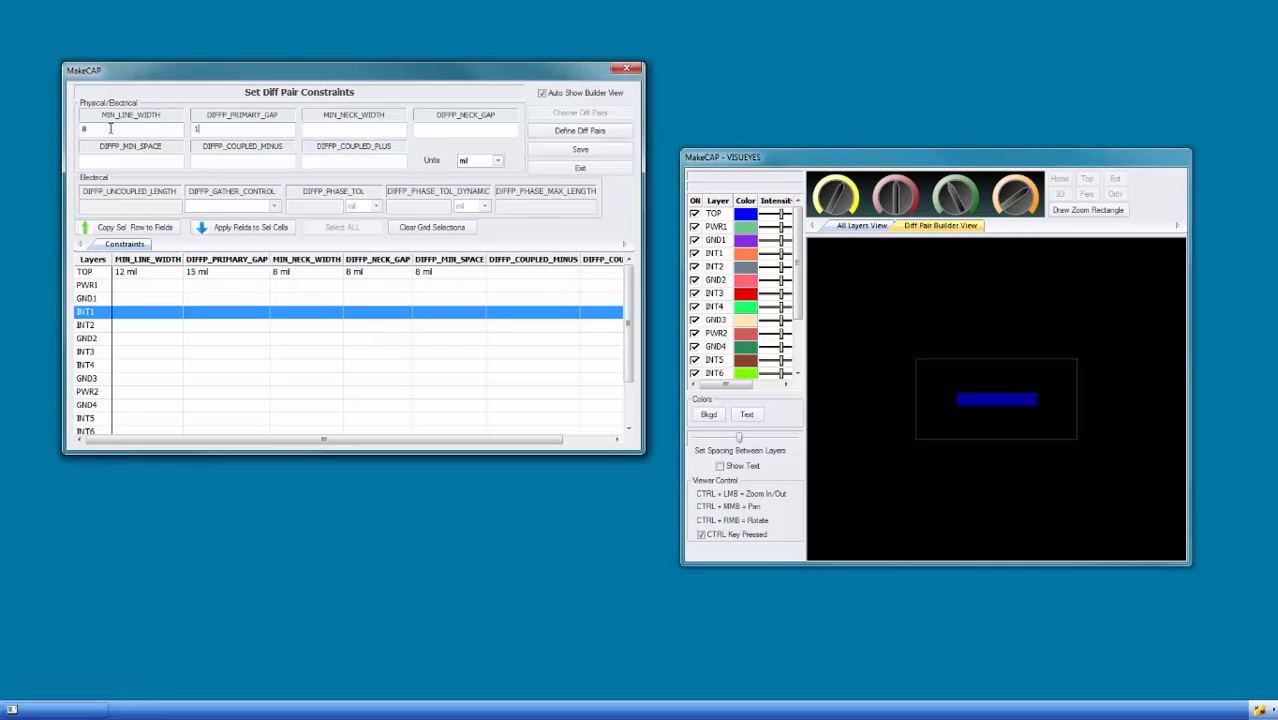
pyautogui.press('Tab')
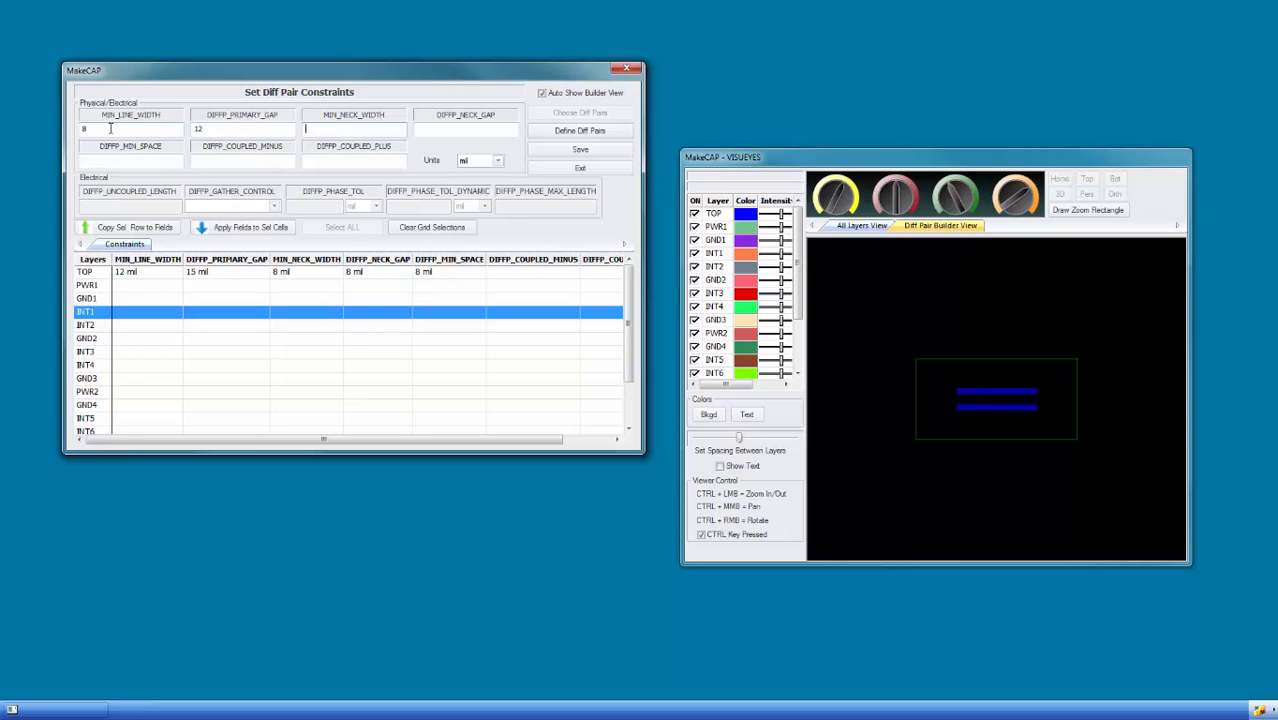
# - Set the minimum neck width, diff pair neck gap and diff pair minimum space to 6 mil each
pyautogui.write('6')
pyautogui.press('Tab')
pyautogui.write('6')
pyautogui.press('Tab')
pyautogui.write('6')
# - Apply the entered constraint values to the INT1, INT2, INT5 and INT6 layers
pyautogui.click(98, 287)
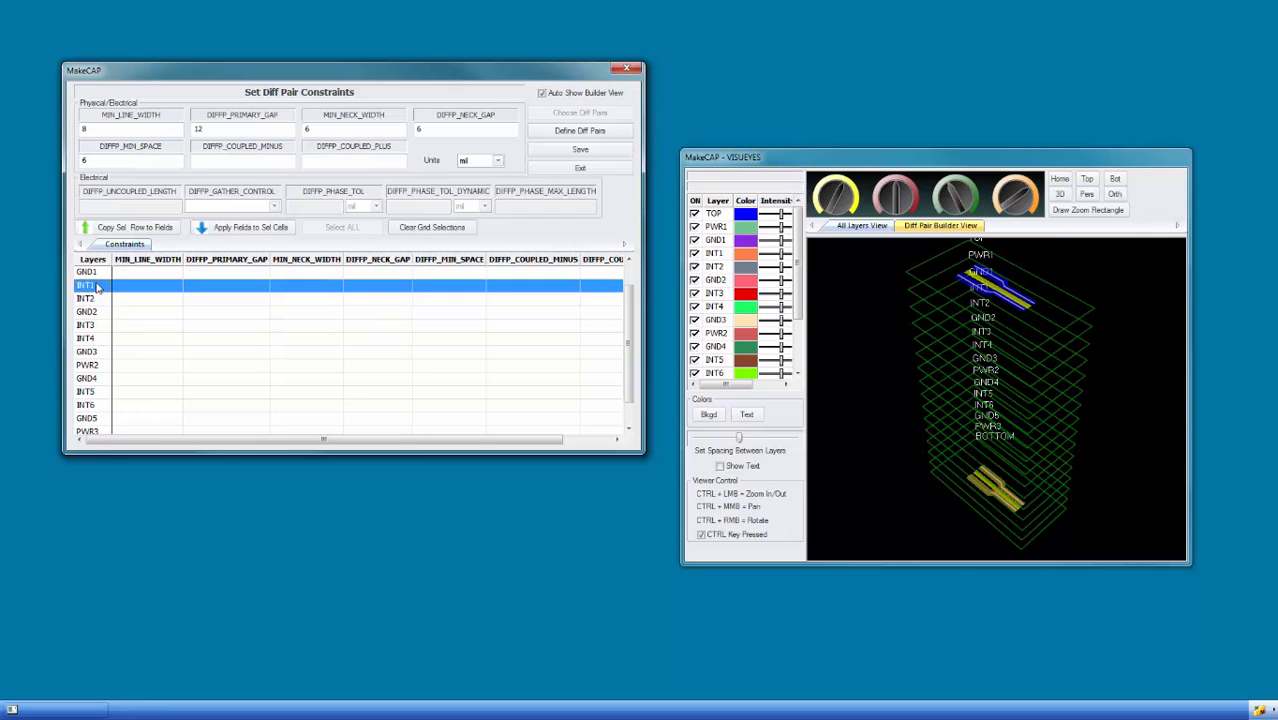
pyautogui.keyDown('shift'); pyautogui.click(98, 299); pyautogui.keyUp('shift')
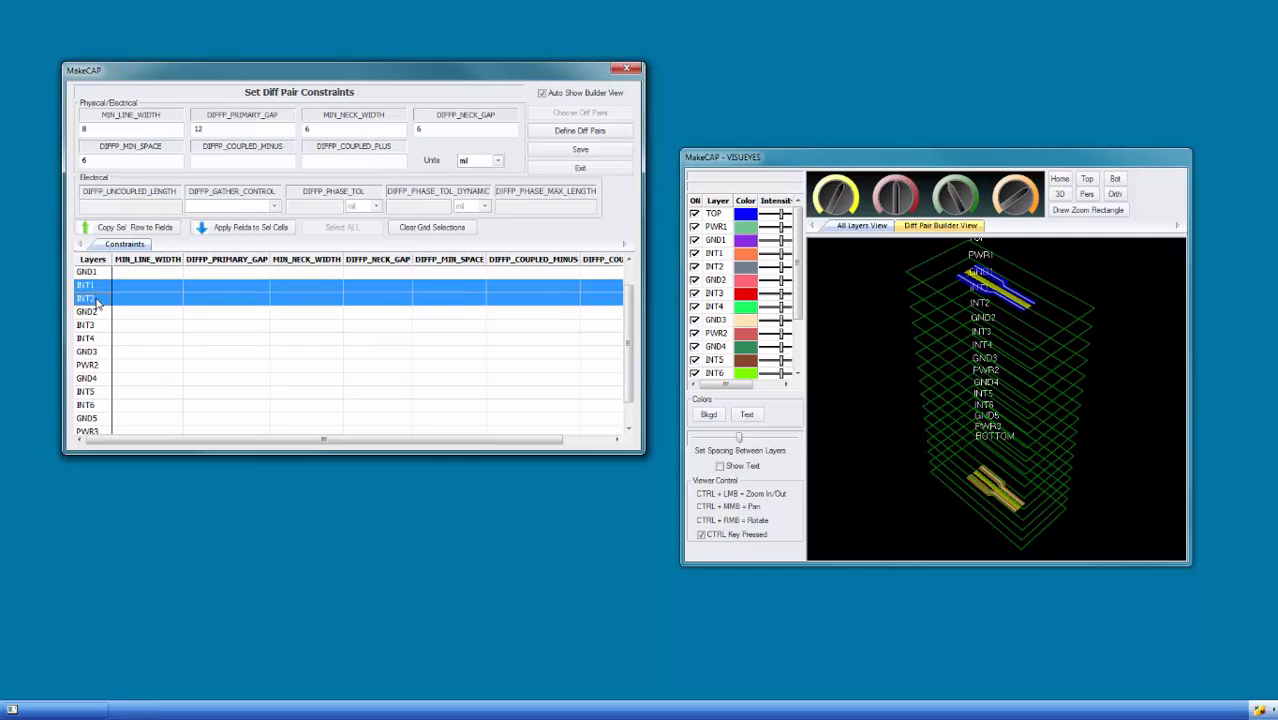
pyautogui.keyDown('ctrl'); pyautogui.click(95, 391); pyautogui.keyUp('ctrl')
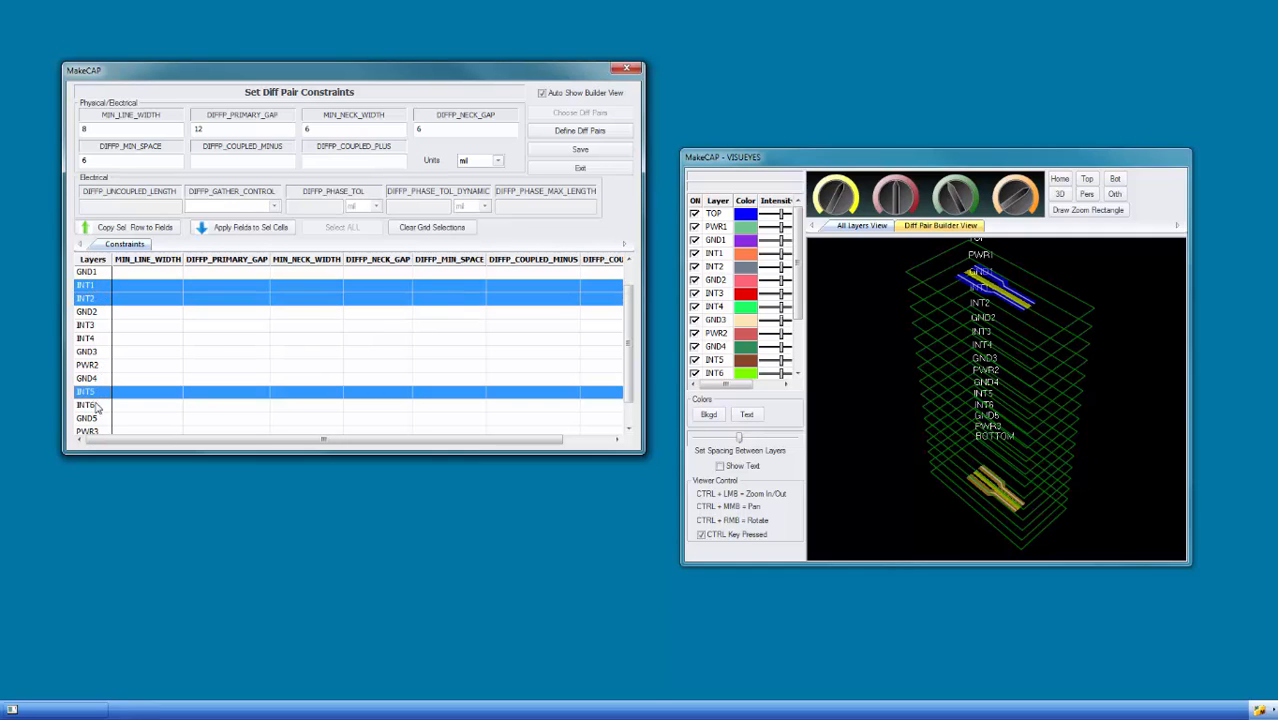
pyautogui.keyDown('ctrl'); pyautogui.click(96, 406); pyautogui.keyUp('ctrl')
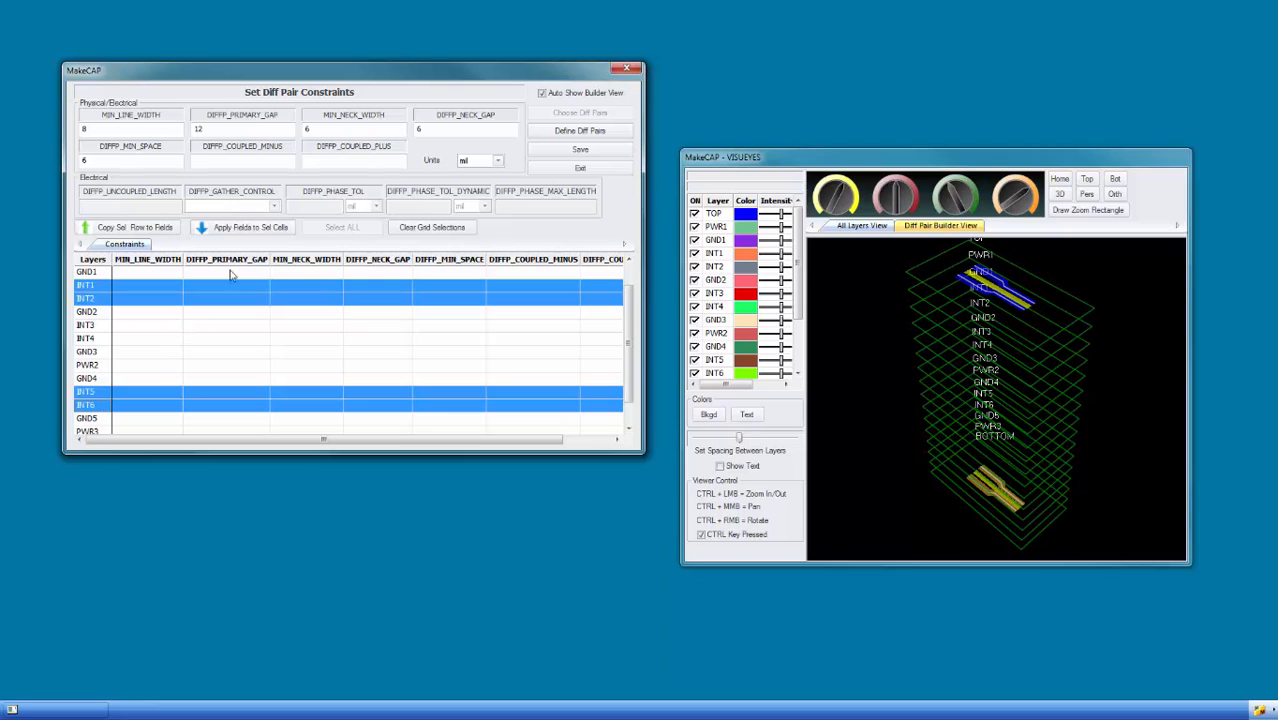
pyautogui.click(228, 227)
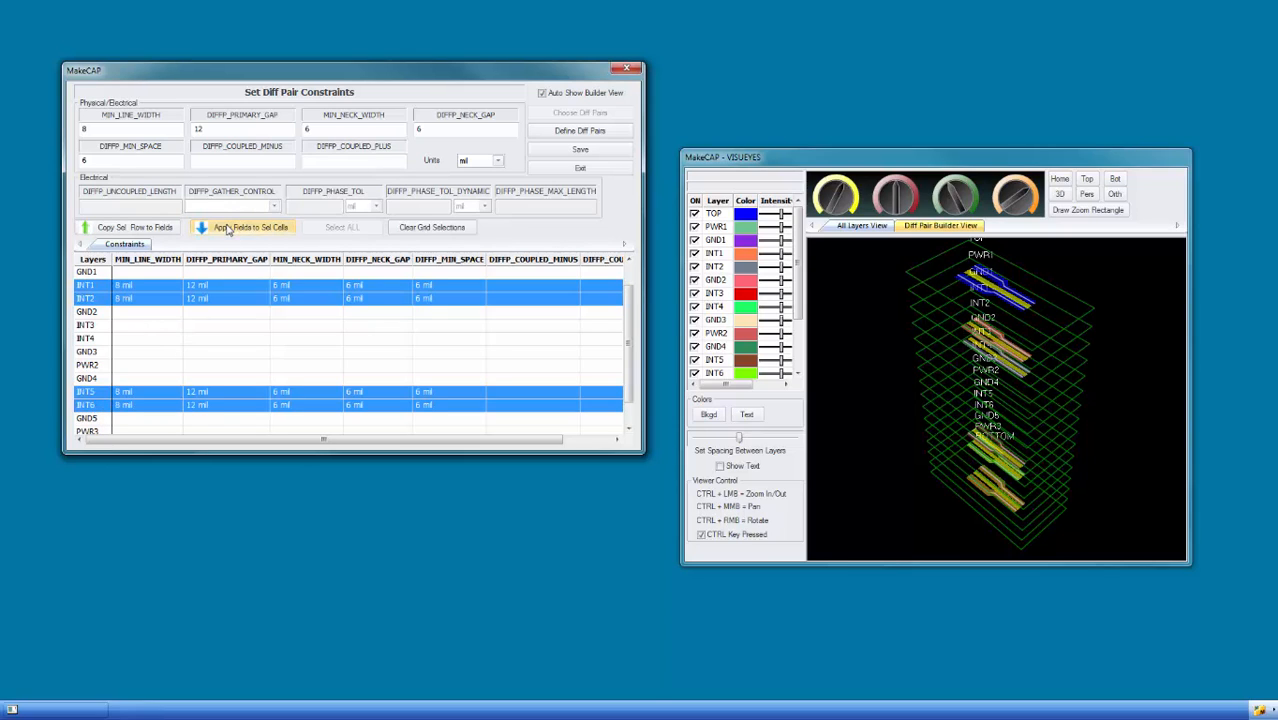
# - Copy the blank INT3 row into the entry fields and set minimum line width and primary gap to 6 mil each
pyautogui.click(100, 327)
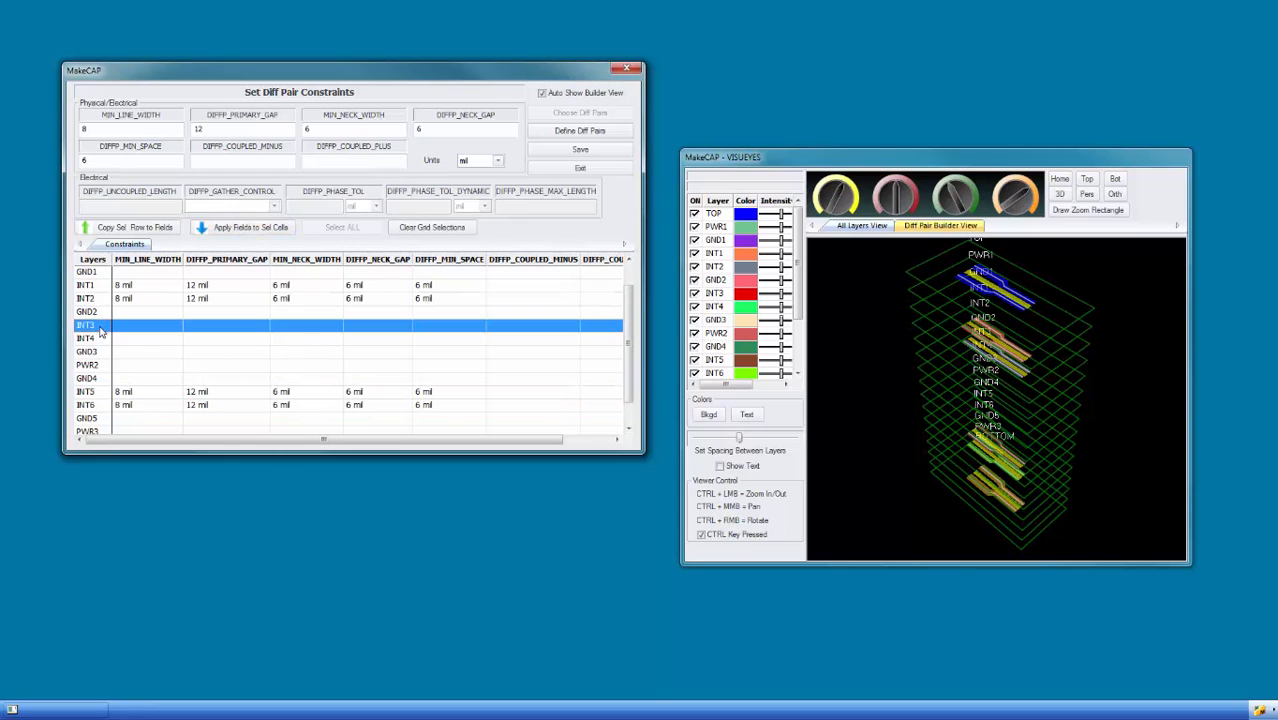
pyautogui.click(163, 229)
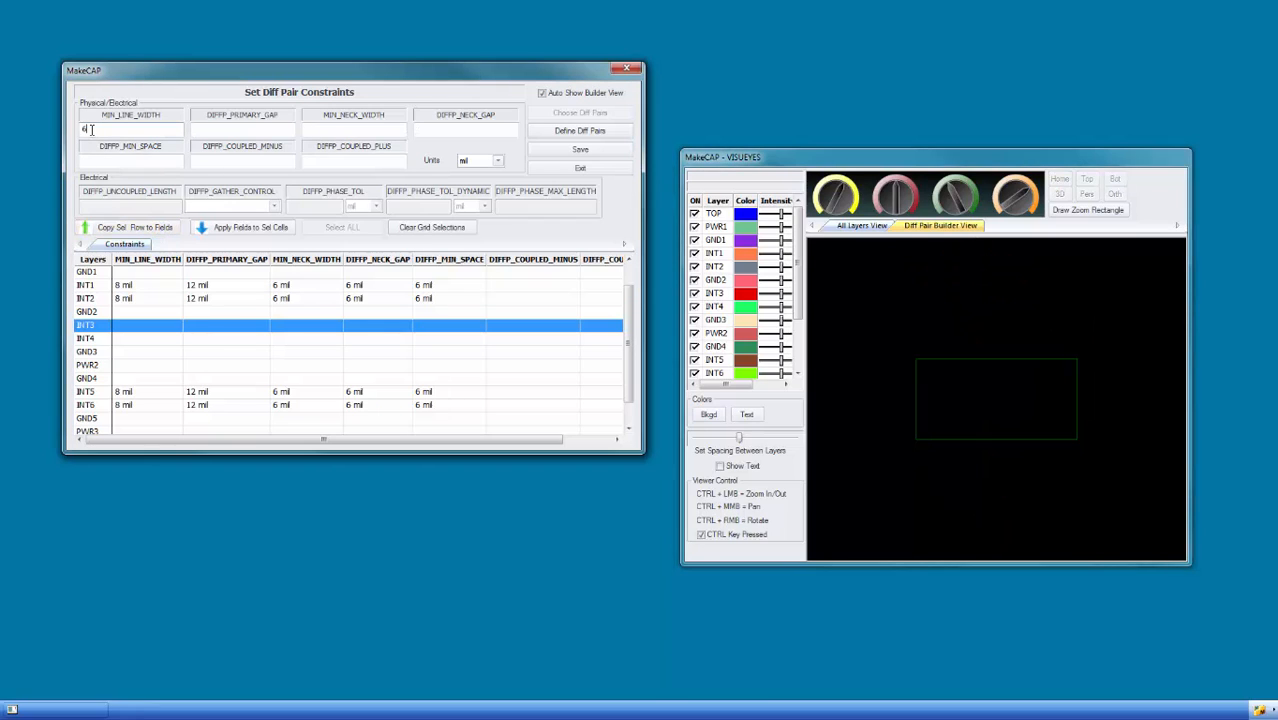
pyautogui.press('Tab')
pyautogui.write('6')
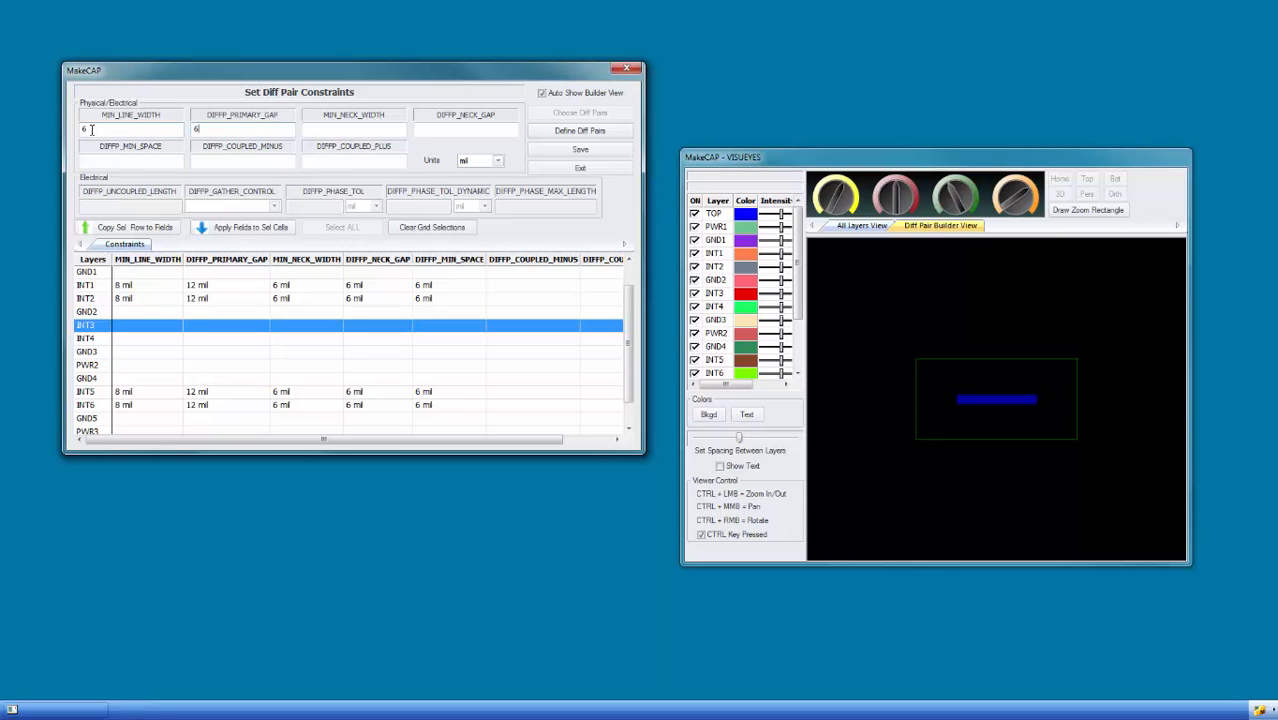
# - Set the minimum neck width, diff pair neck gap and diff pair minimum space to 4 mil each
pyautogui.press('Tab')
pyautogui.write('4')
pyautogui.press('Tab')
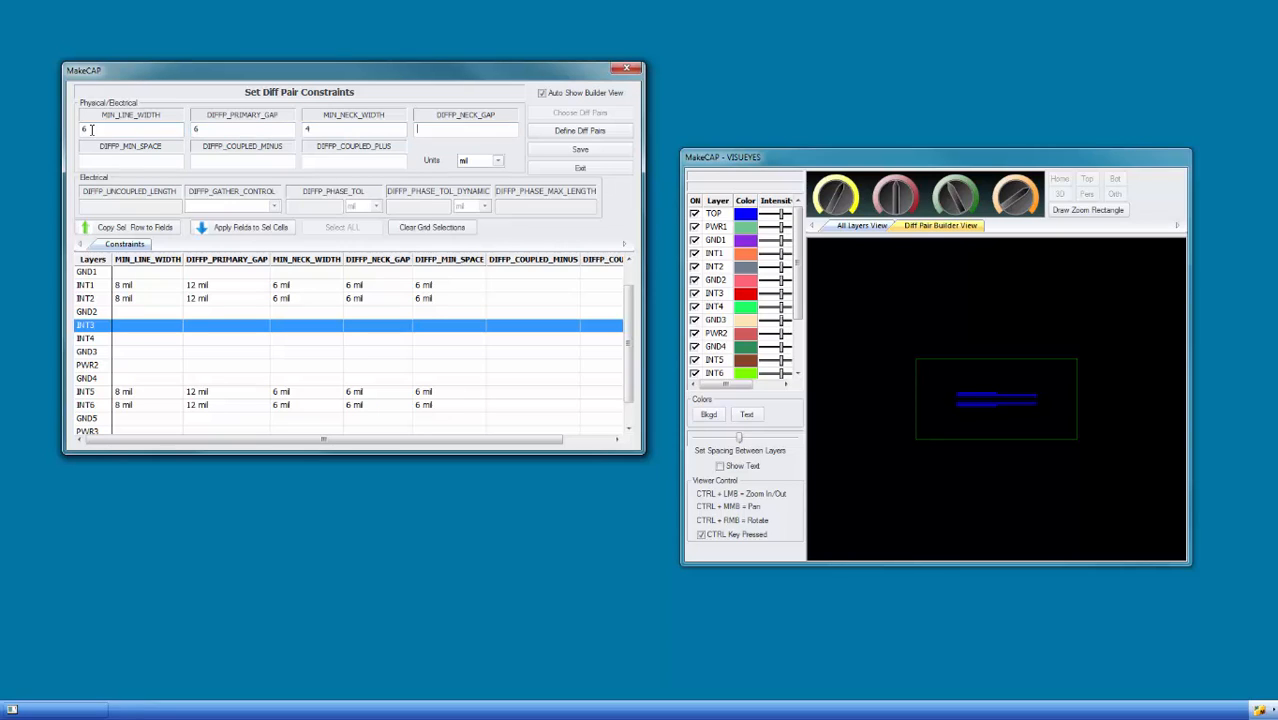
pyautogui.write('4')
pyautogui.press('Tab')
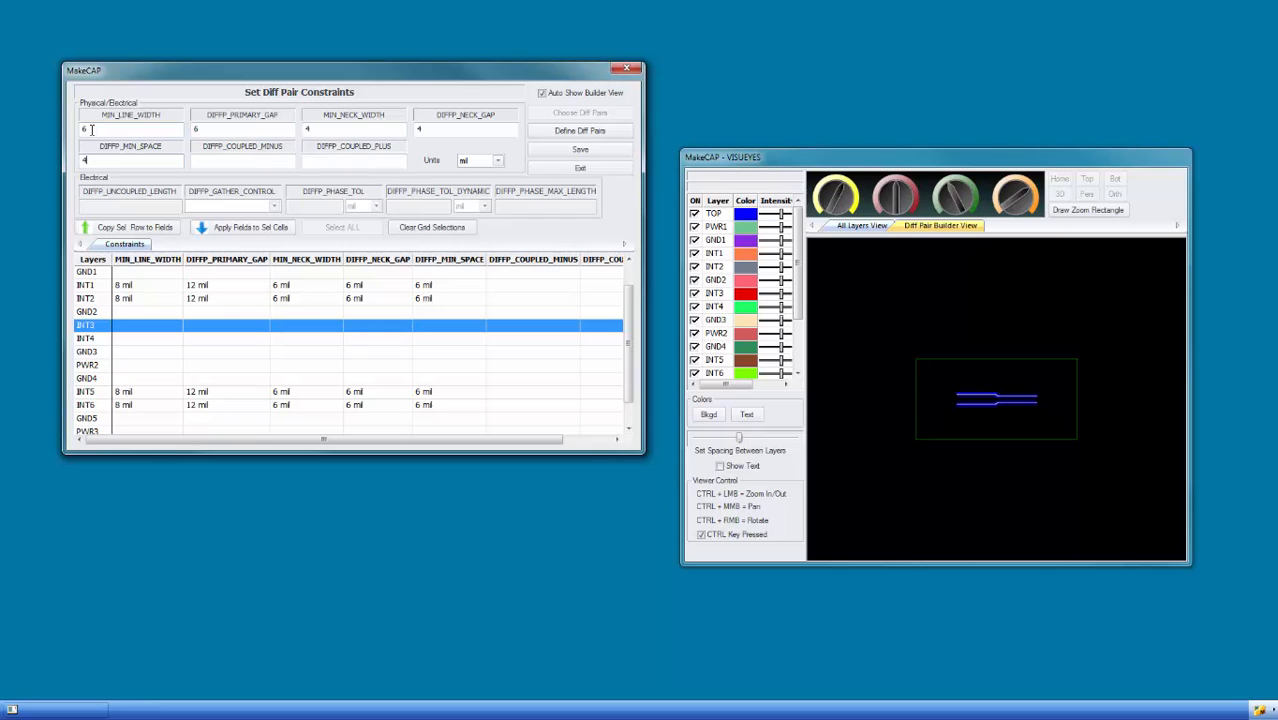
# - Apply the entered constraint values to the INT3 and INT4 layers
pyautogui.keyDown('ctrl'); pyautogui.click(104, 339); pyautogui.keyUp('ctrl')
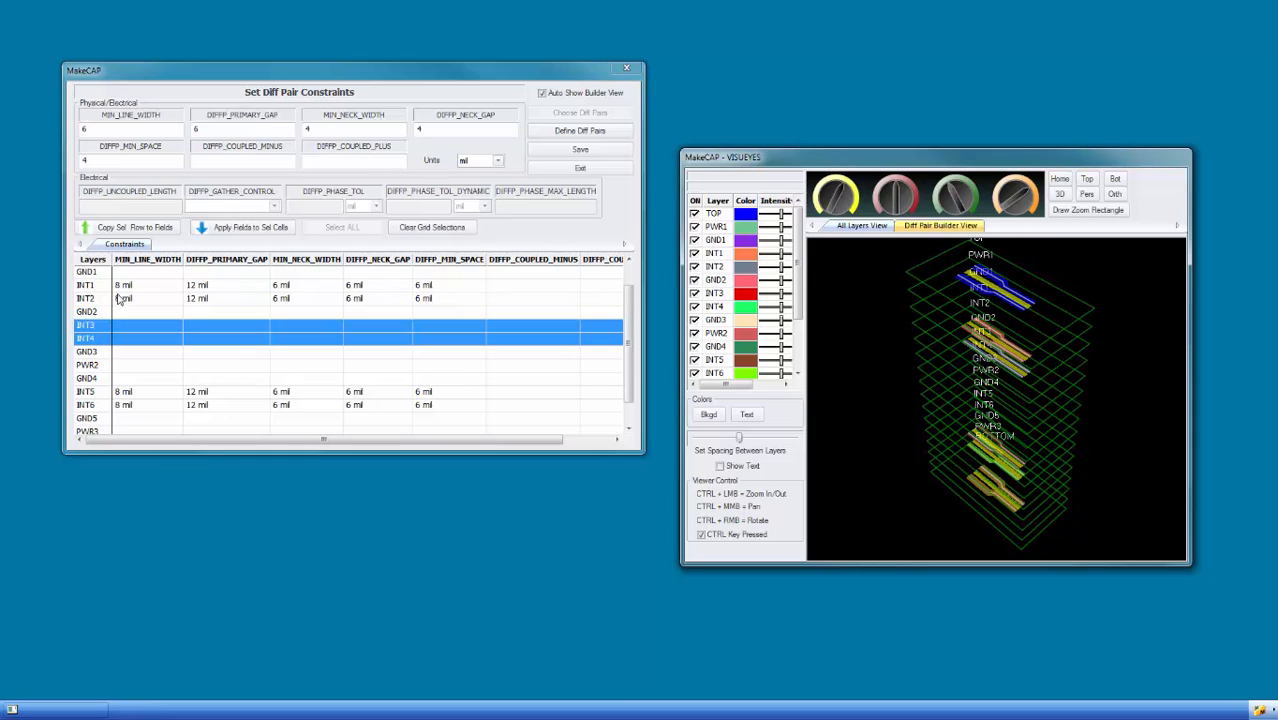
pyautogui.click(219, 230)
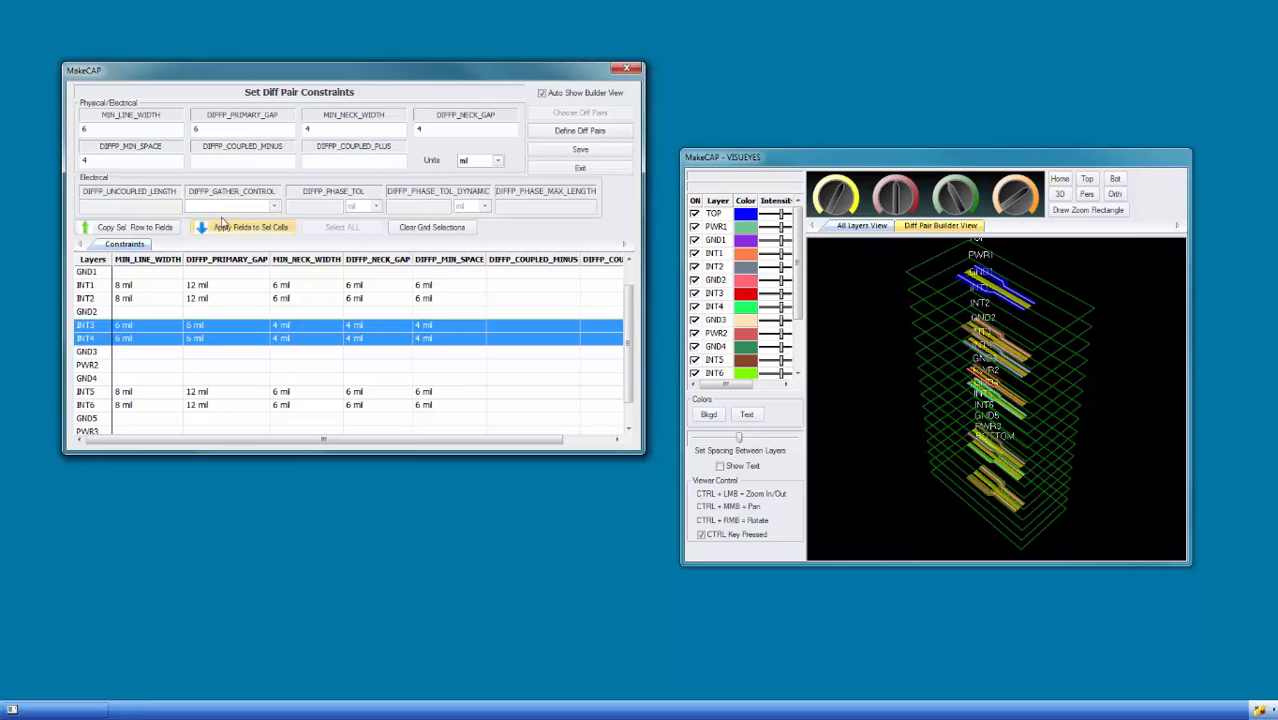
pyautogui.moveTo(853, 478); pyautogui.dragTo(915, 427)
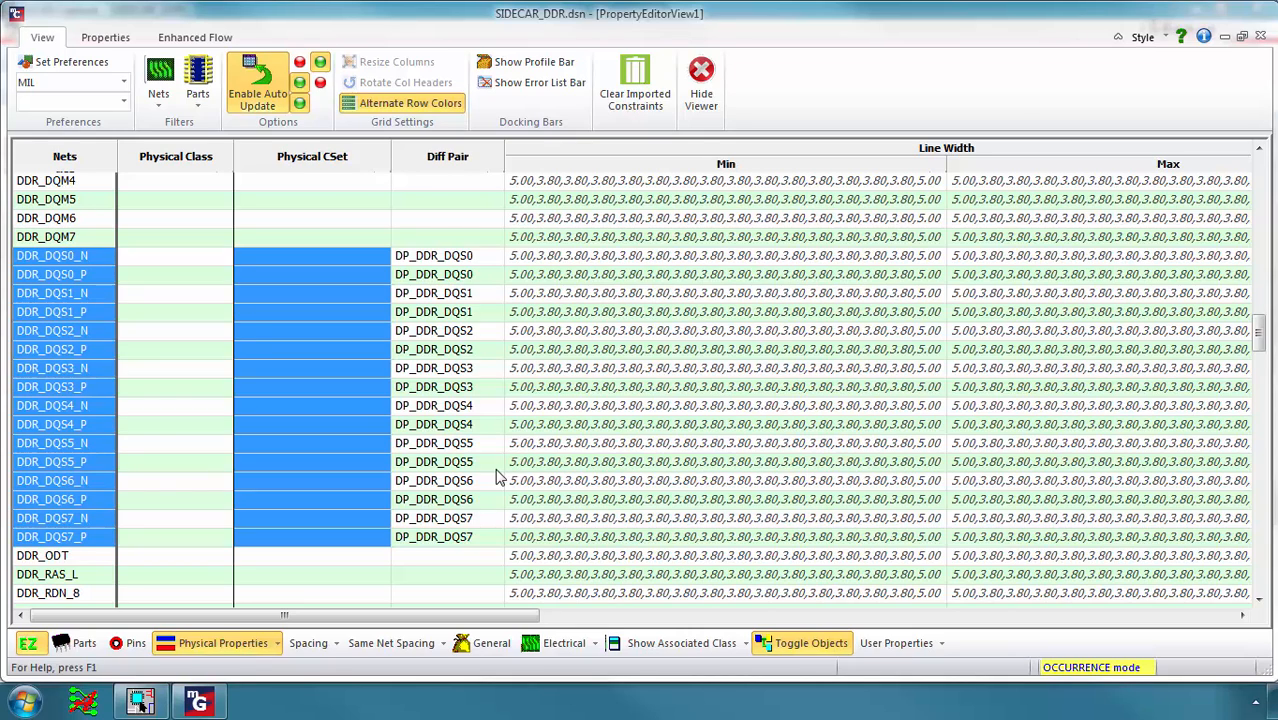
# - Open the physical constraint set property of the selected DDR_DQS nets and examine the Diff1 set's values
pyautogui.doubleClick(333, 253)
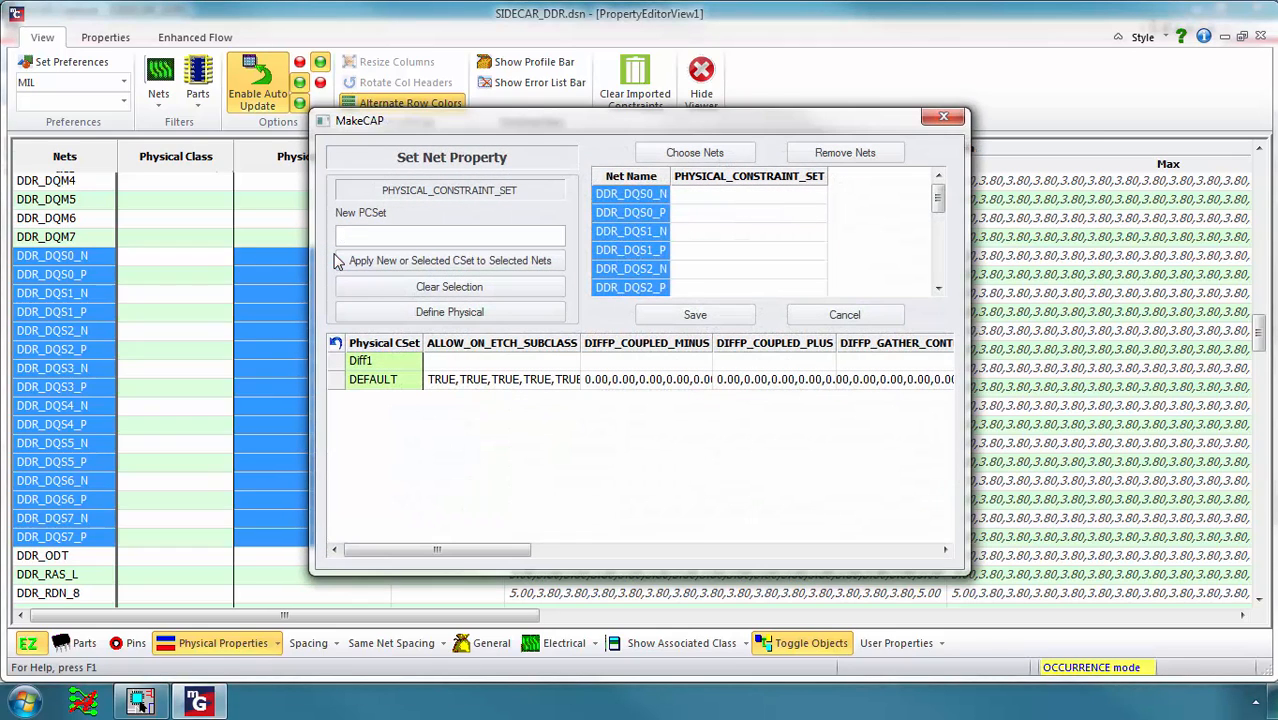
pyautogui.click(371, 360)
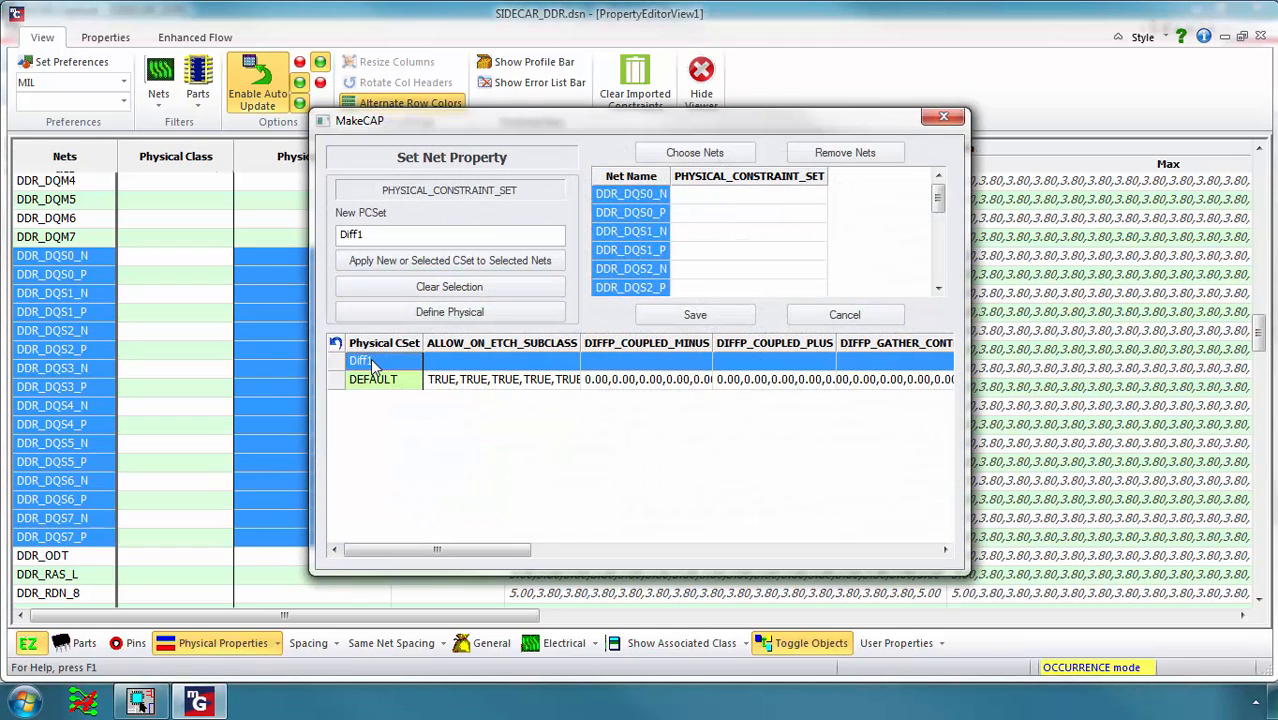
pyautogui.moveTo(460, 551); pyautogui.dragTo(569, 563)
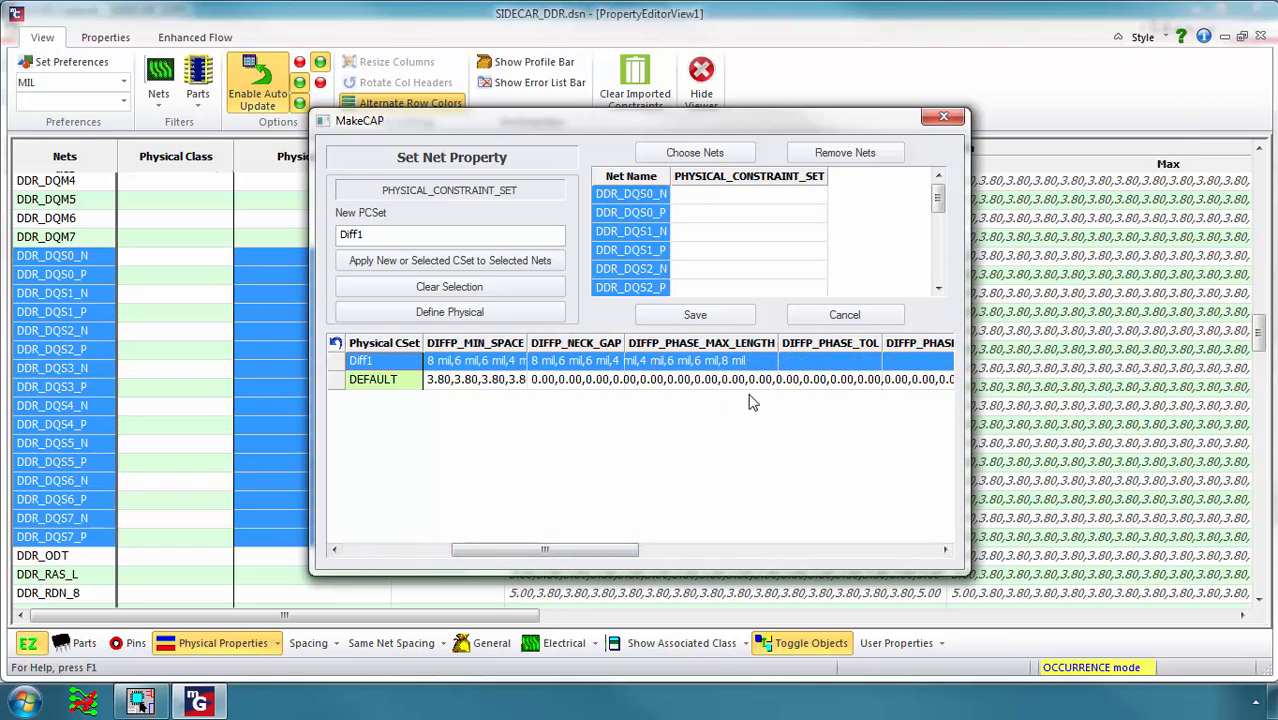
pyautogui.click(941, 120)
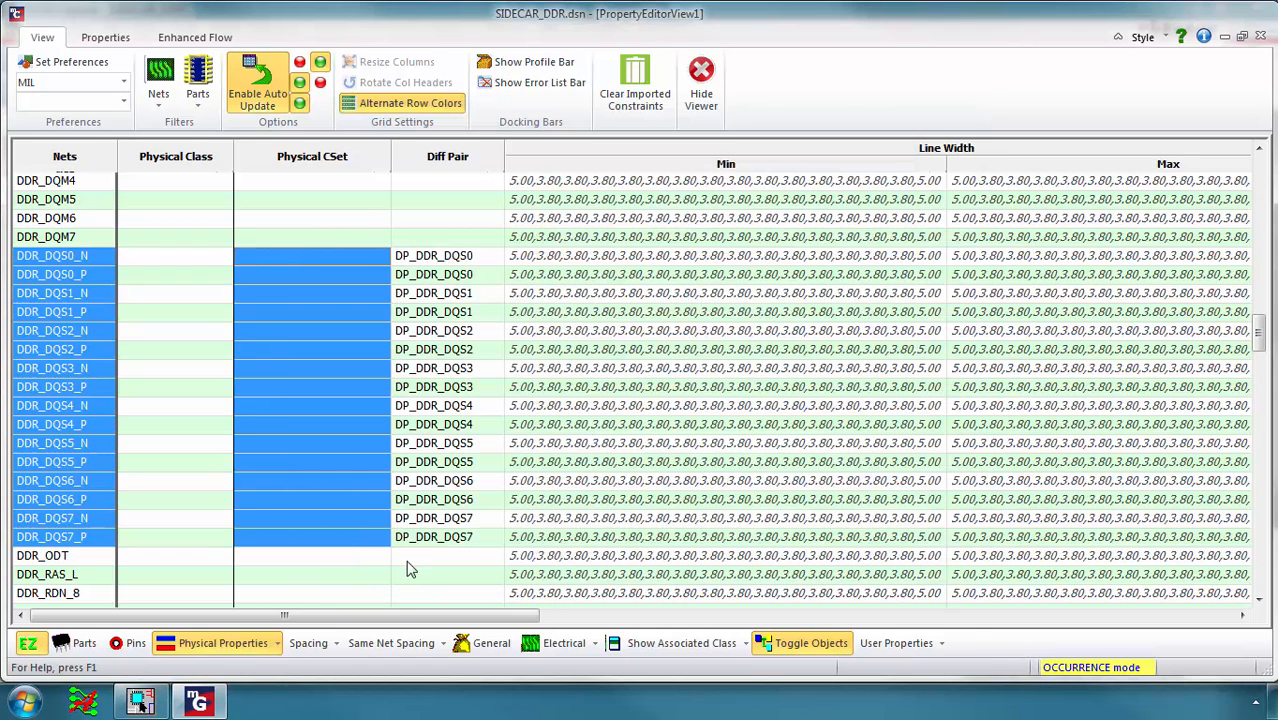
# - Switch to the Diff Pairs properties and load all DP_DDR_DQS pairs into the diff pair constraints dialog, selecting every row
pyautogui.click(277, 644)
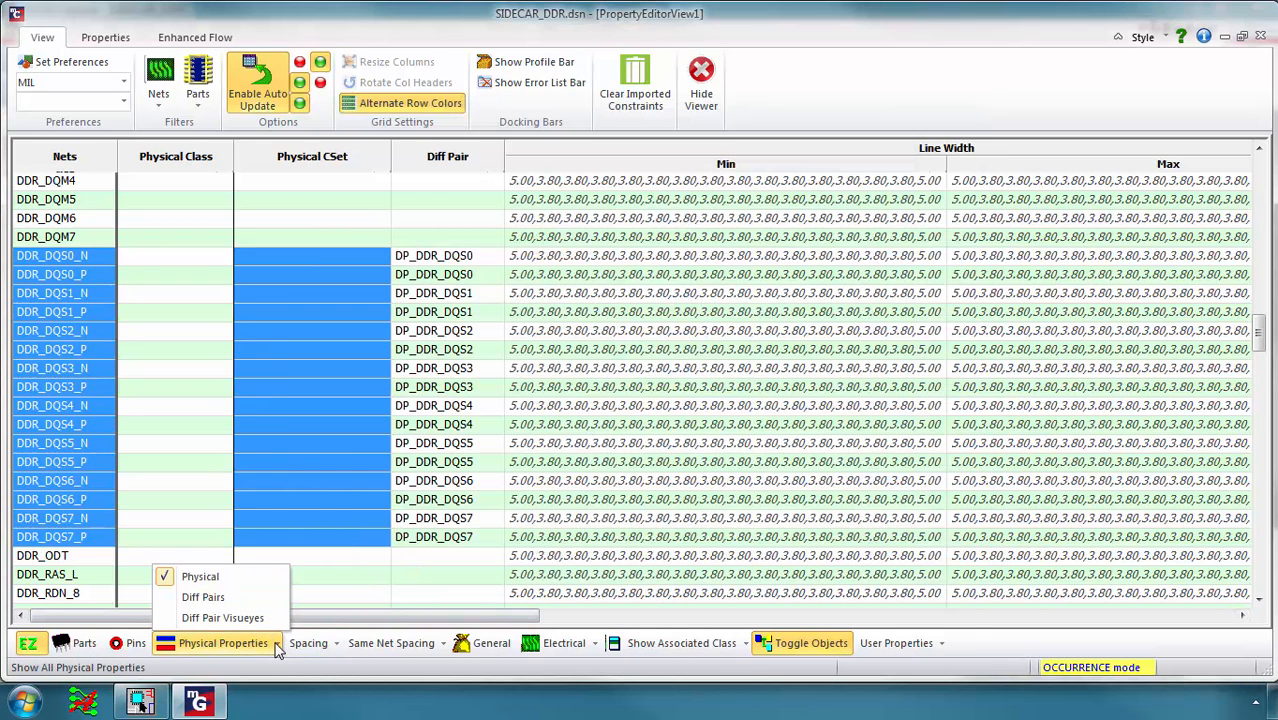
pyautogui.click(250, 598)
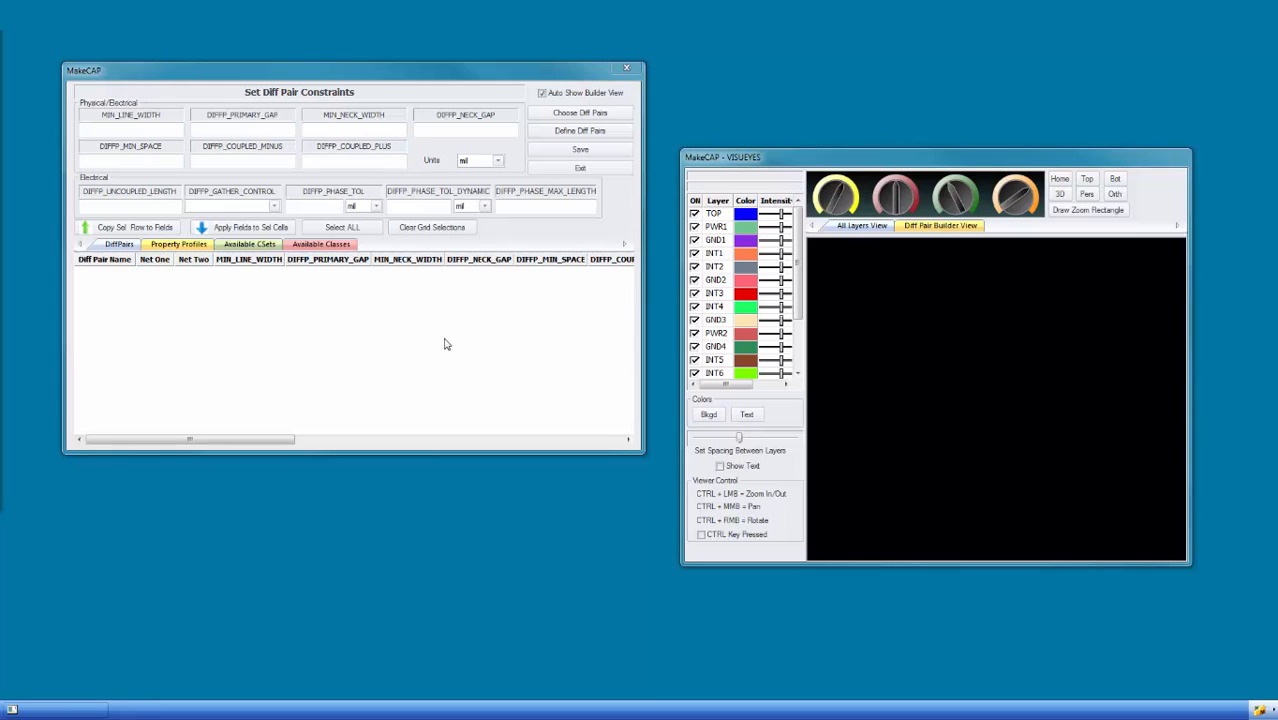
pyautogui.click(589, 119)
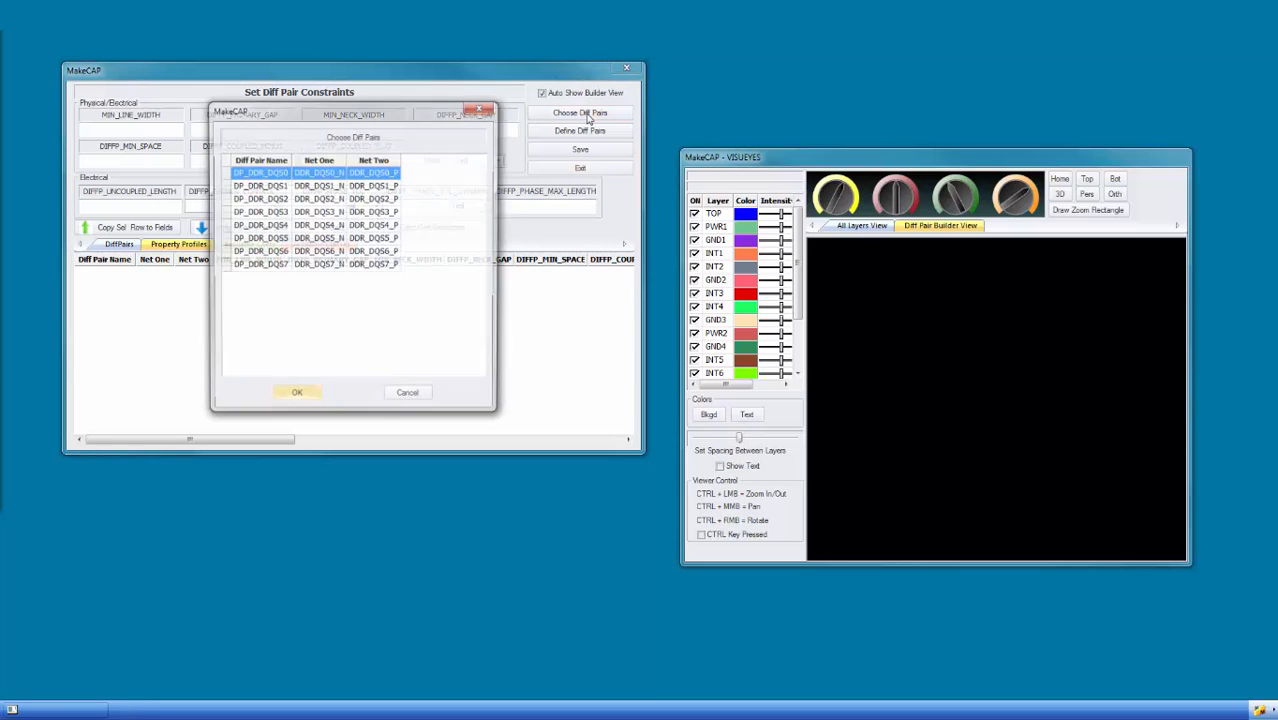
pyautogui.rightClick(271, 275)
pyautogui.click(279, 287)
pyautogui.click(293, 398)
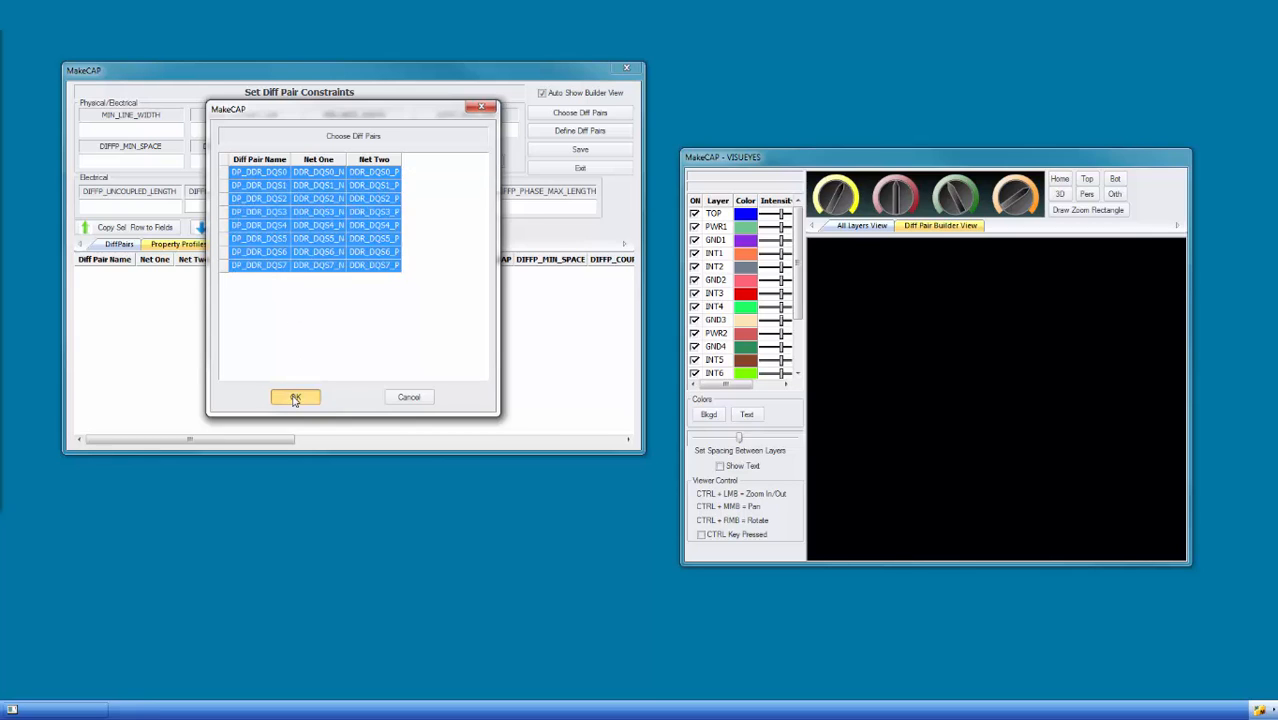
pyautogui.click(345, 228)
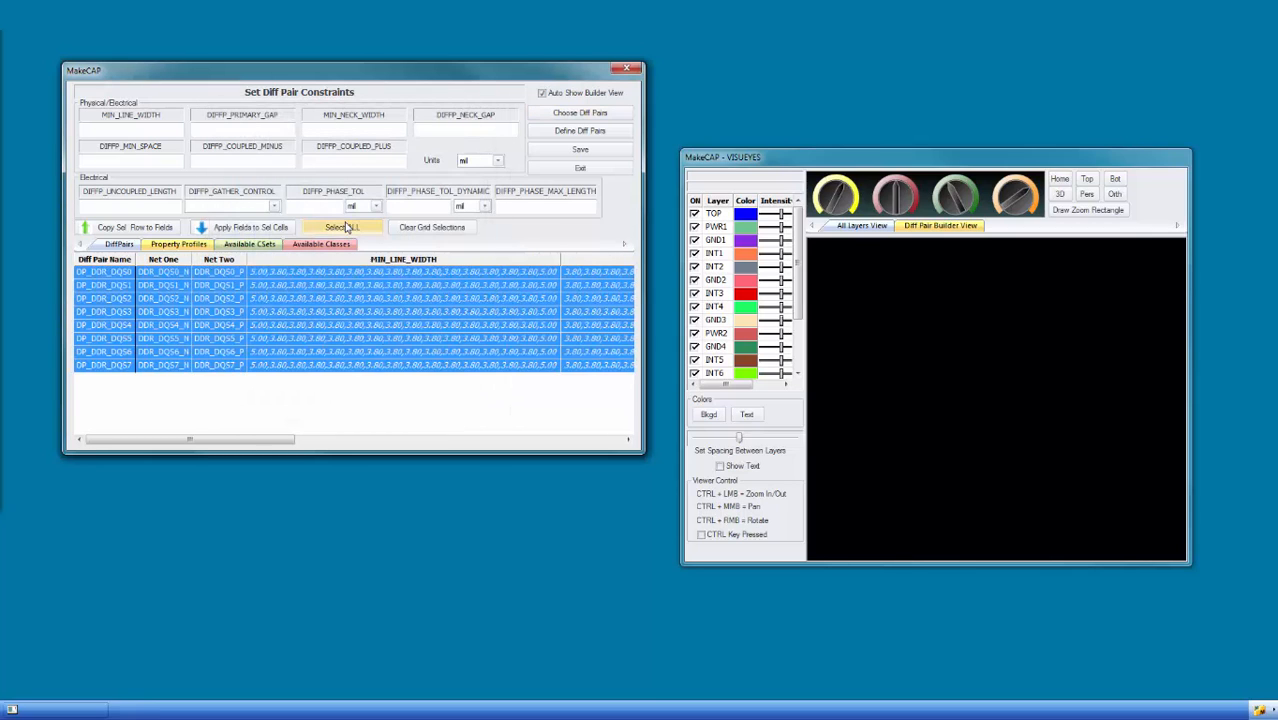
# - Preview the DEFAULT and Diff1 constraint sets, apply Diff1 to the selected diff pairs and exit the constraints dialog
pyautogui.click(248, 245)
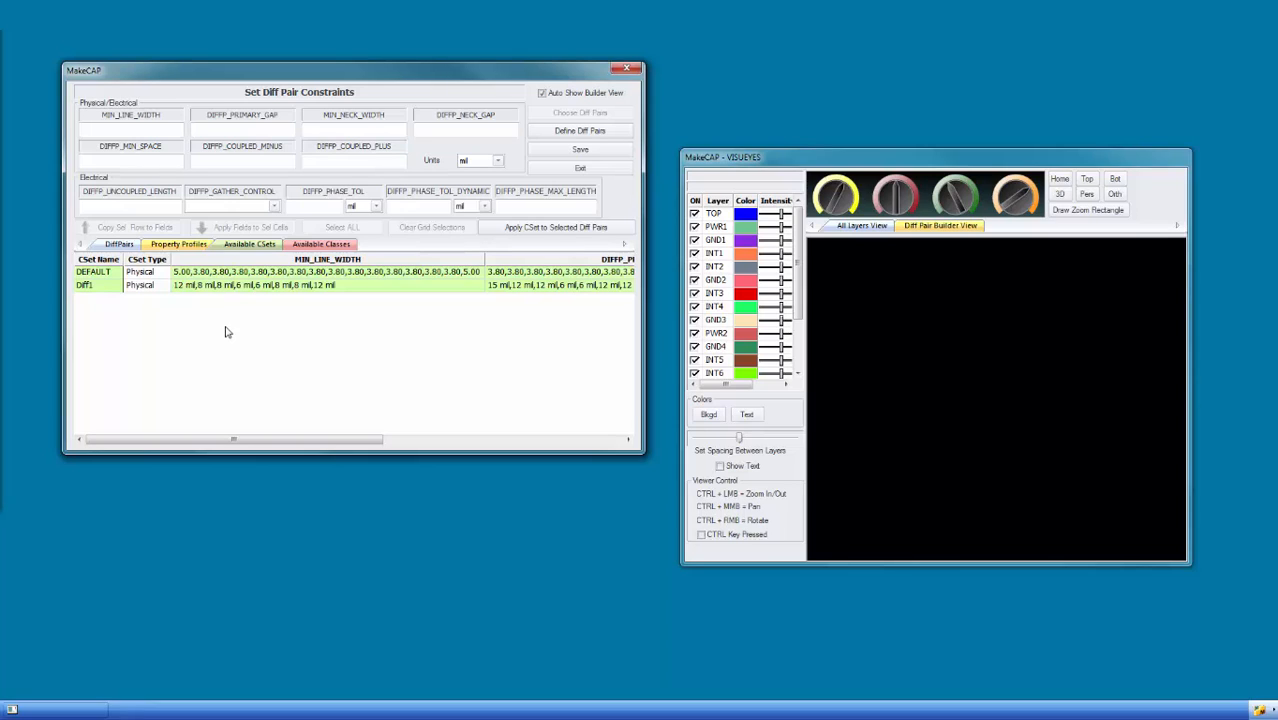
pyautogui.click(104, 272)
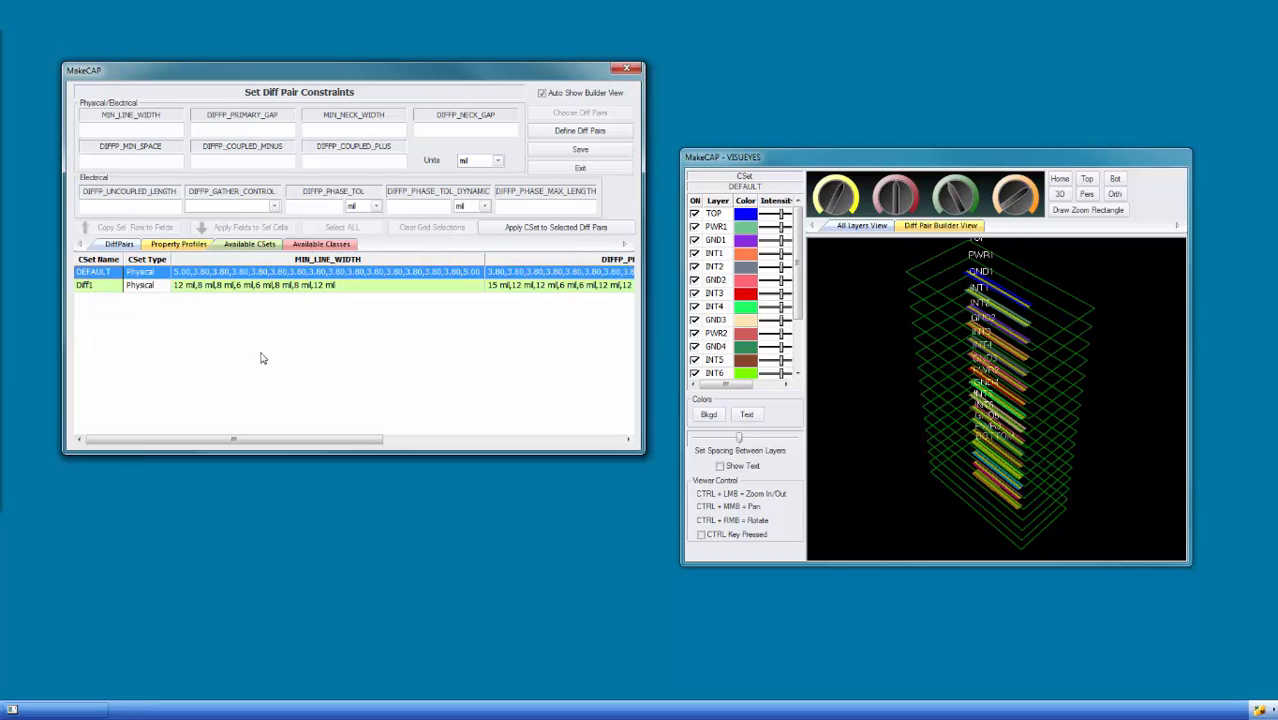
pyautogui.click(90, 286)
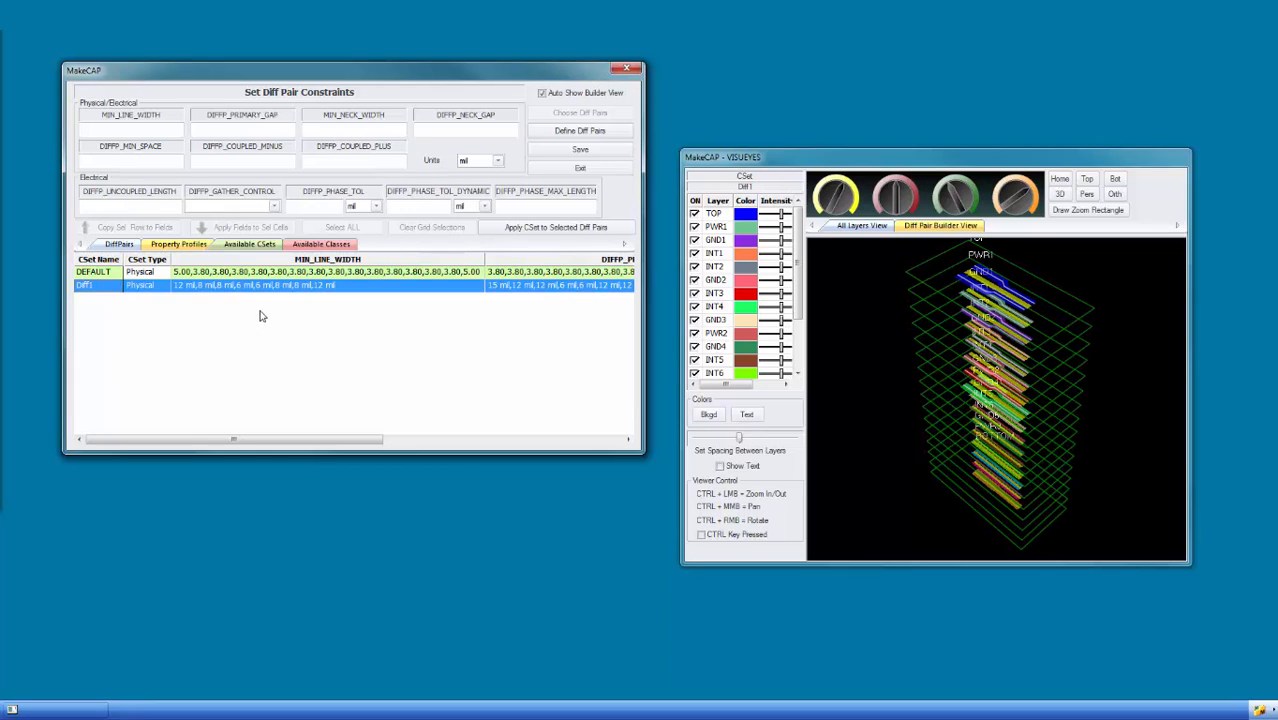
pyautogui.click(527, 230)
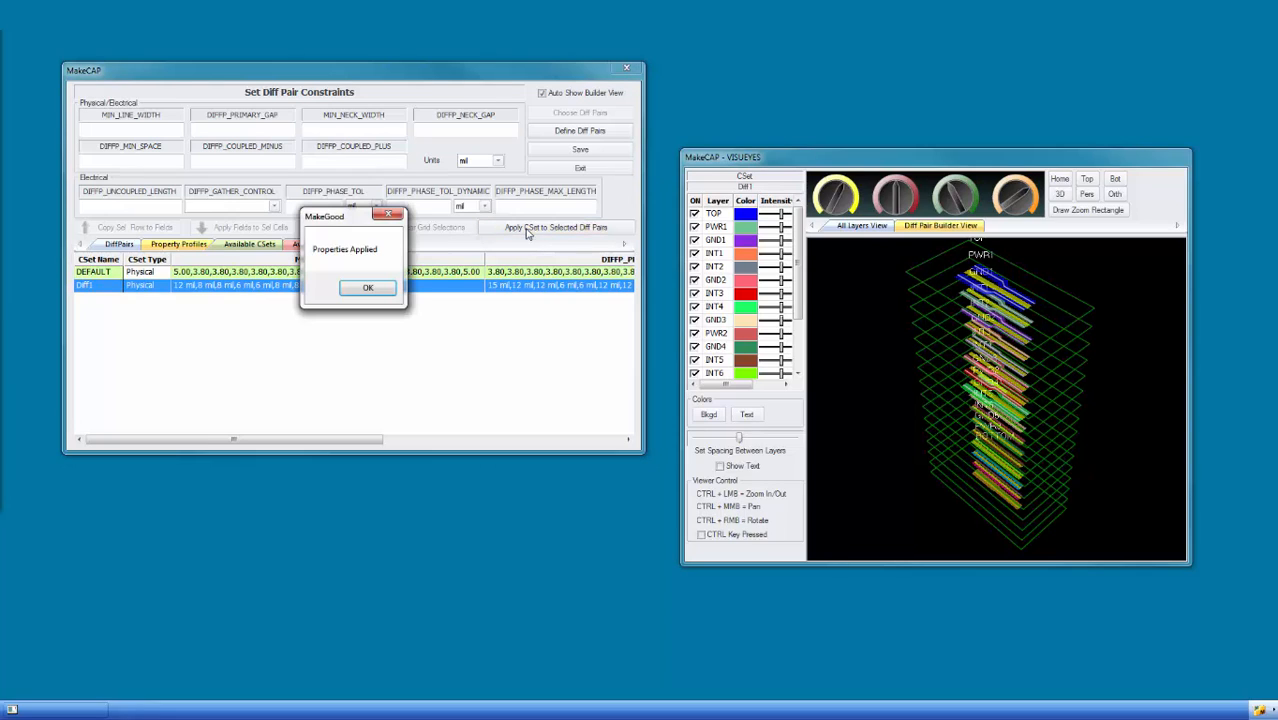
pyautogui.click(368, 288)
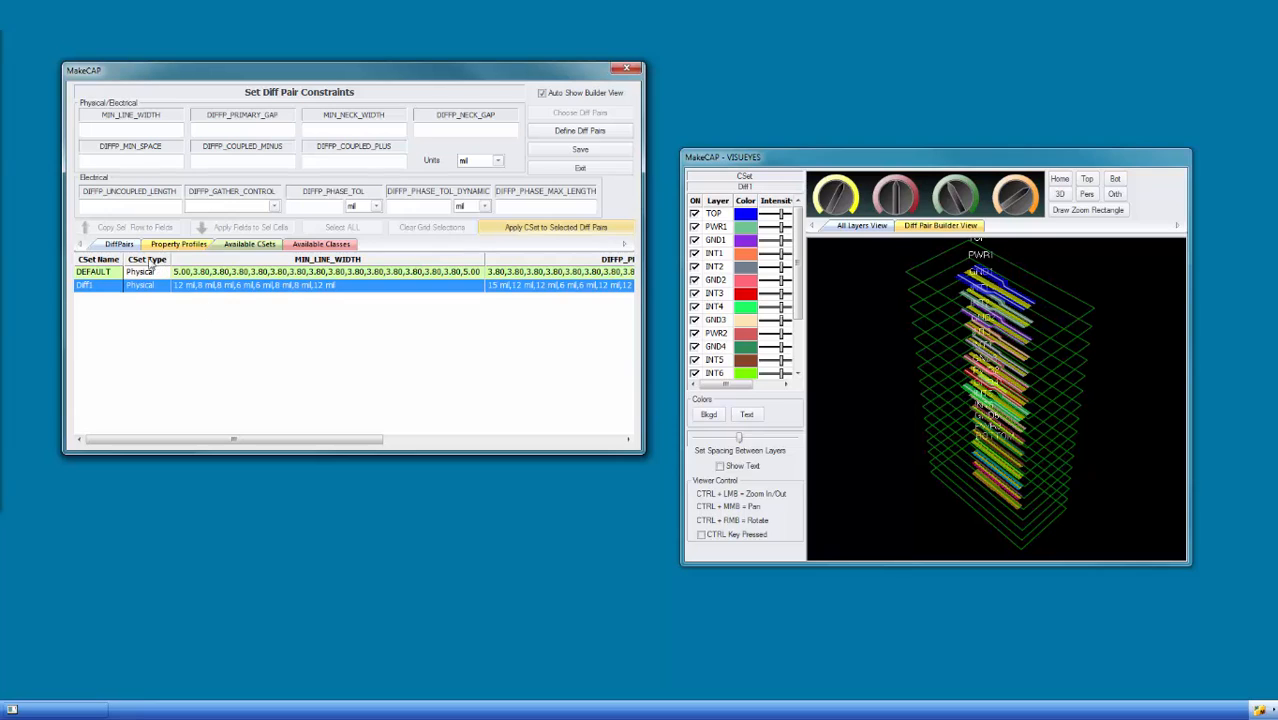
pyautogui.click(120, 245)
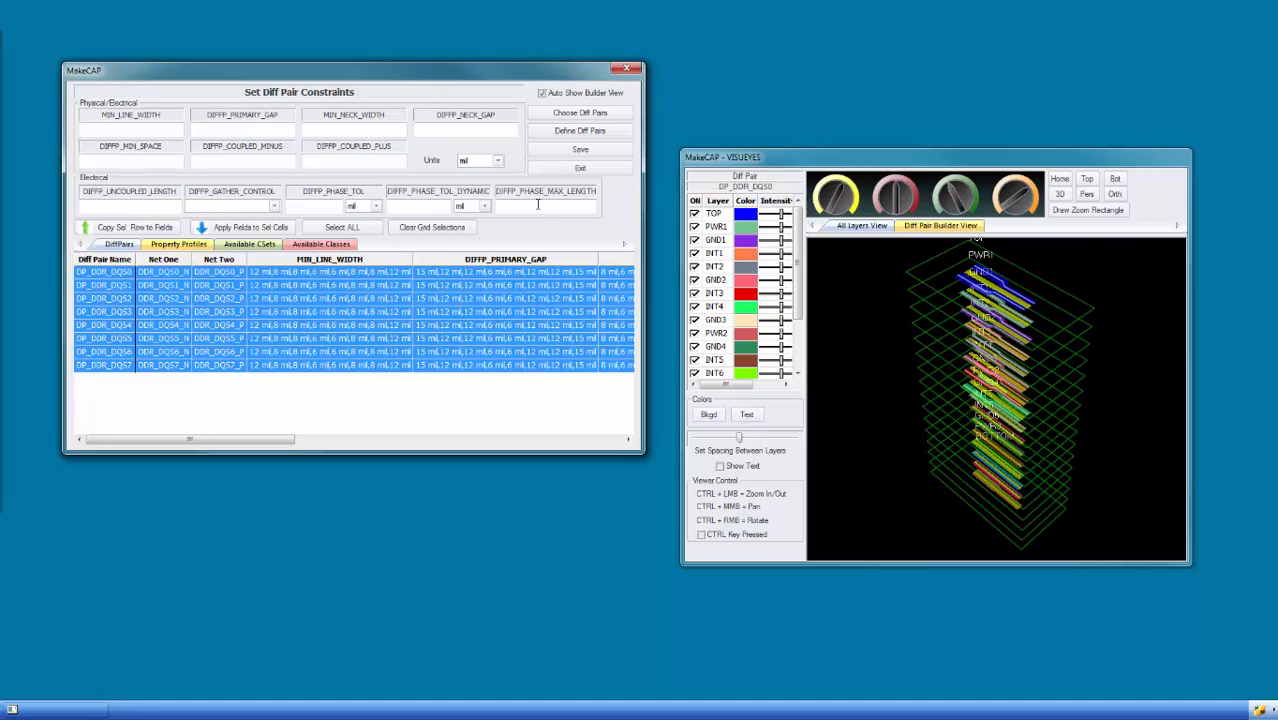
pyautogui.click(576, 169)
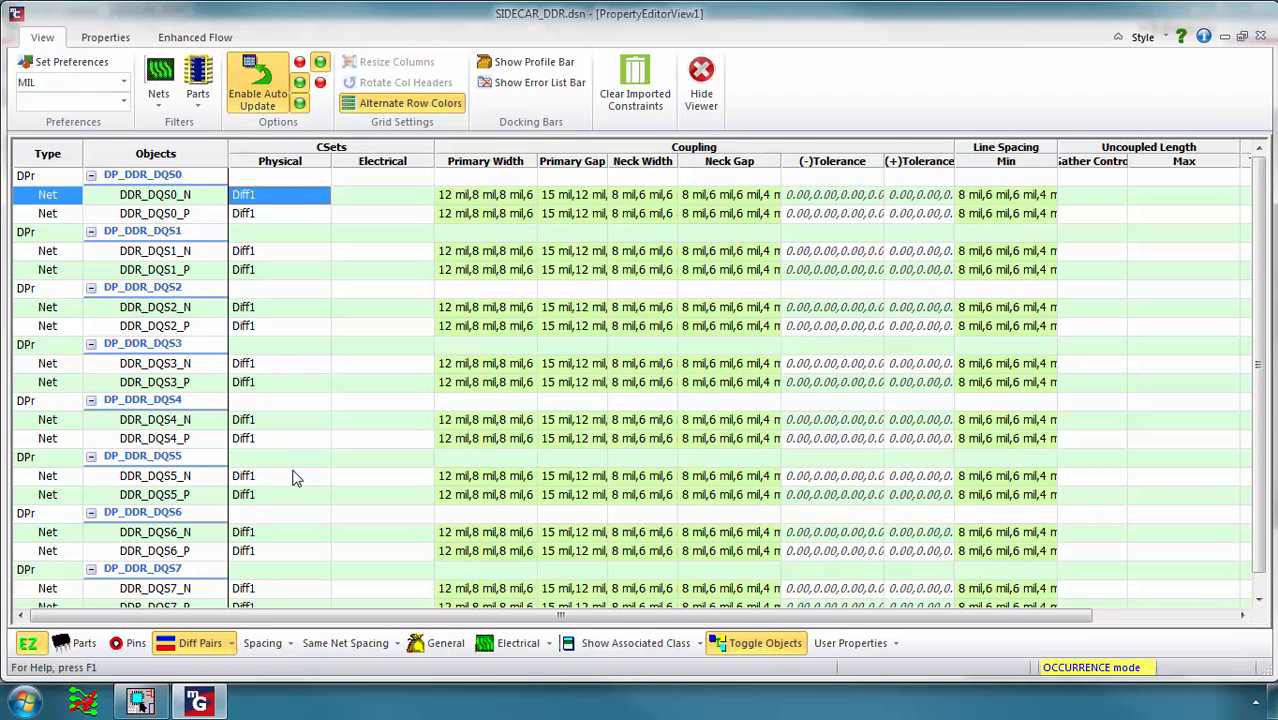
# - Check the DDR_DQS nets' physical constraint set in the Physical properties view and in the OrCAD Capture property editor
pyautogui.click(231, 645)
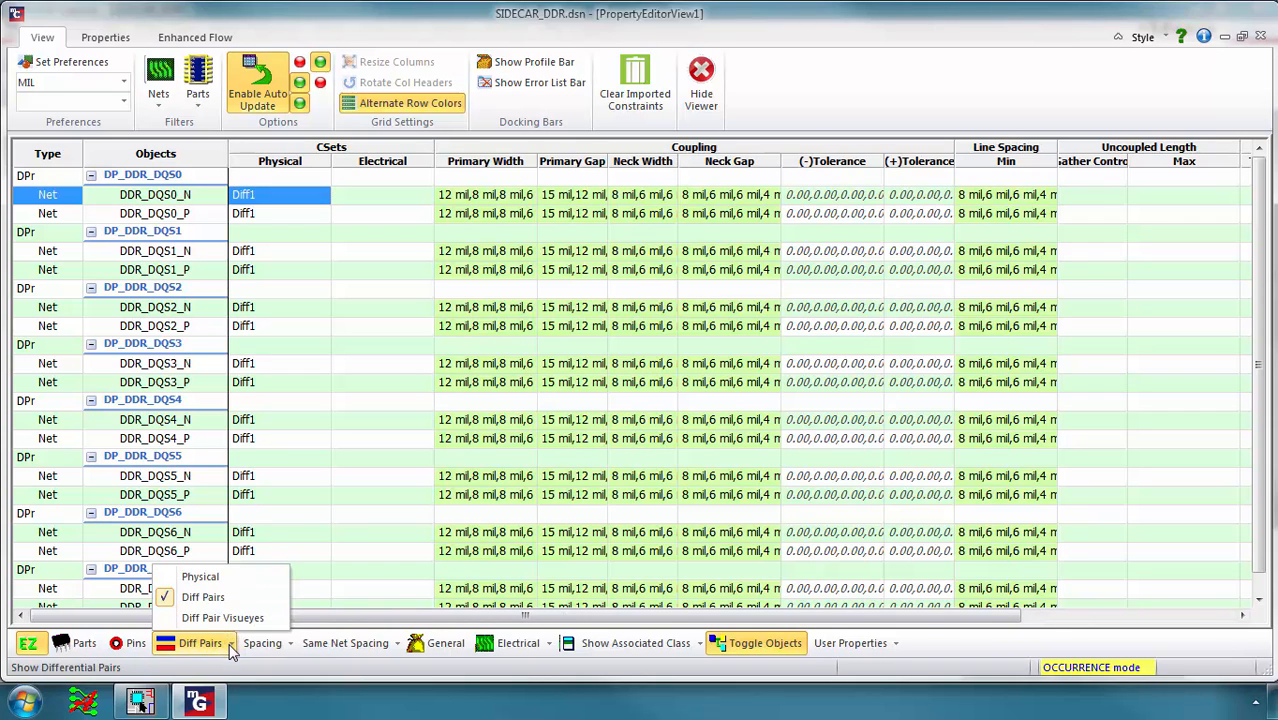
pyautogui.click(212, 578)
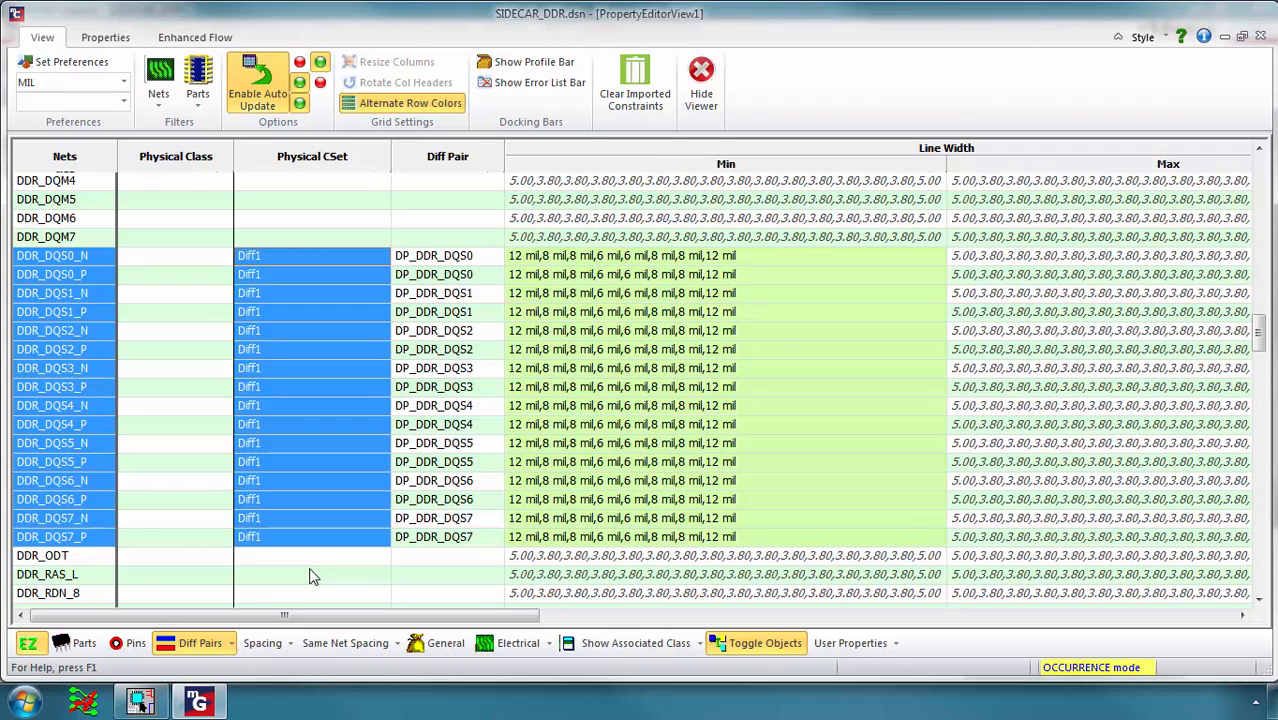
pyautogui.rightClick(318, 383)
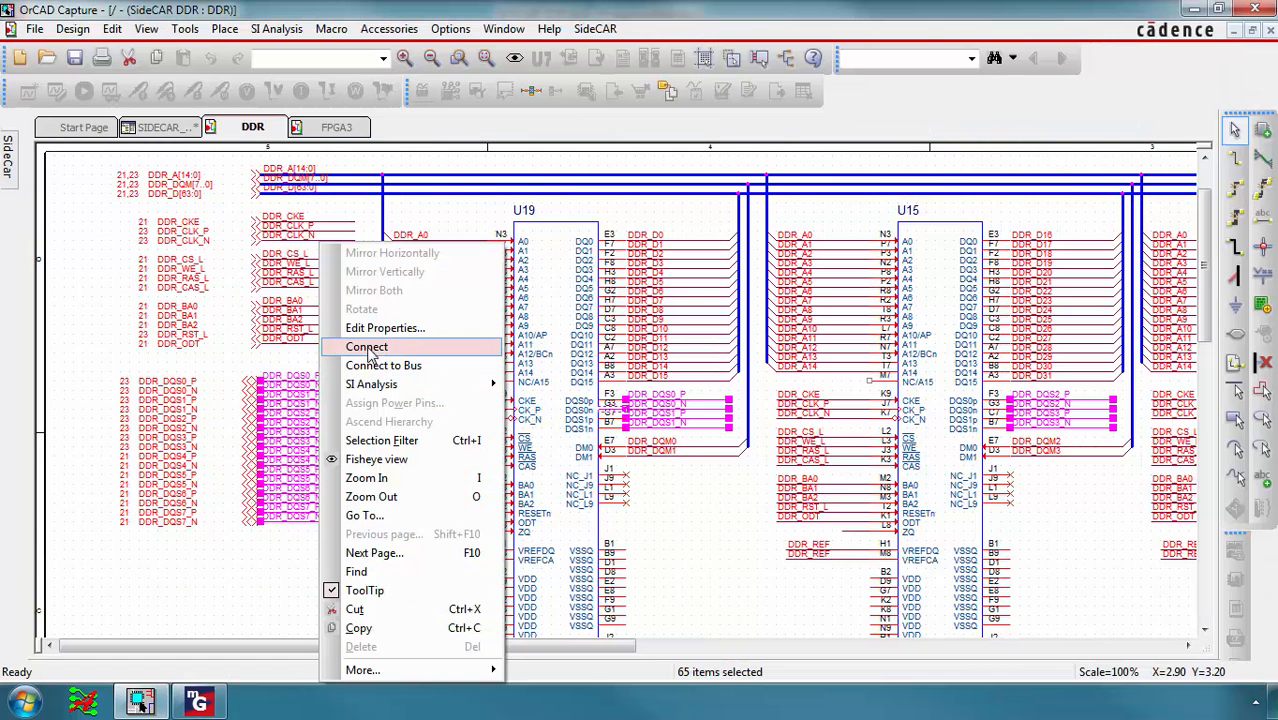
pyautogui.click(380, 330)
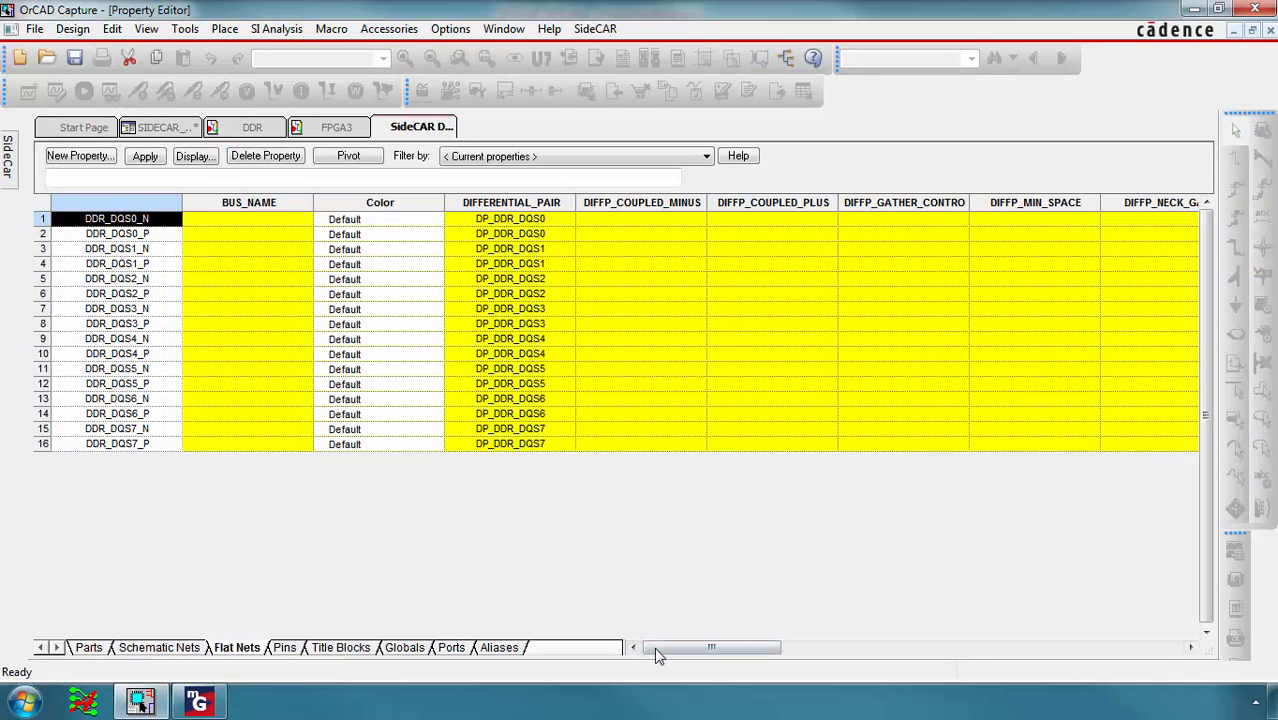
pyautogui.moveTo(656, 647); pyautogui.dragTo(1038, 647)
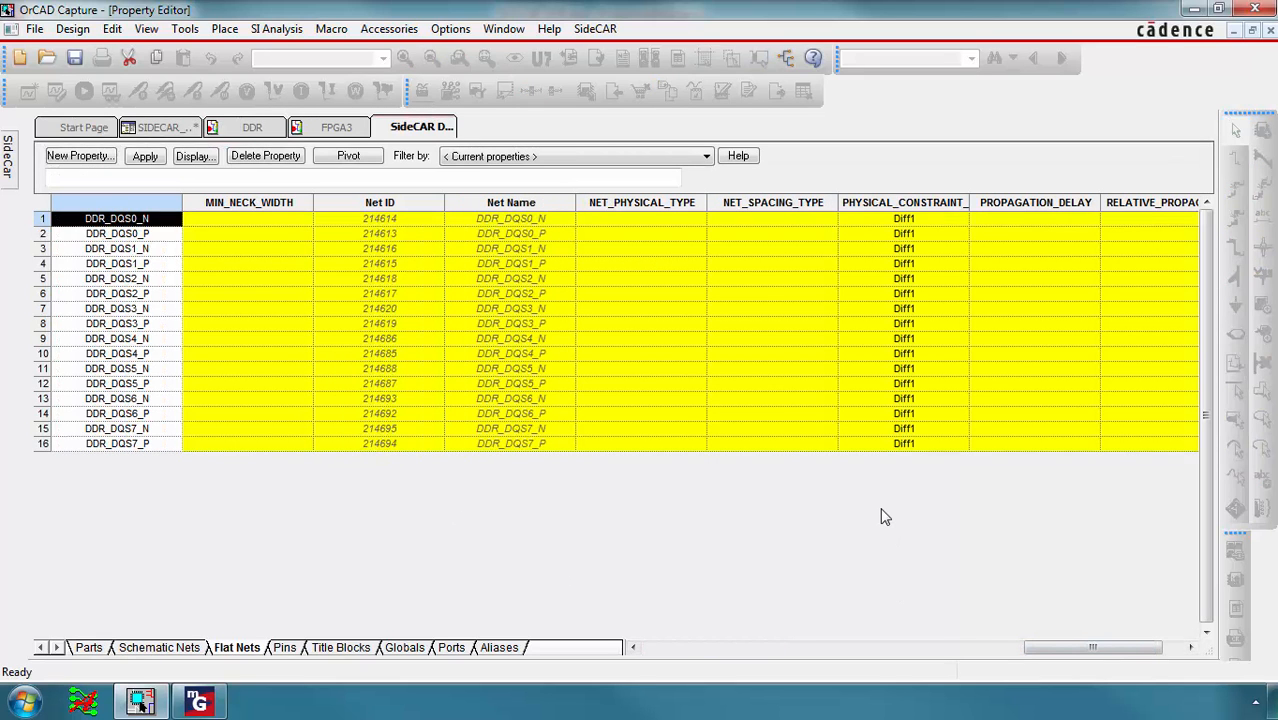